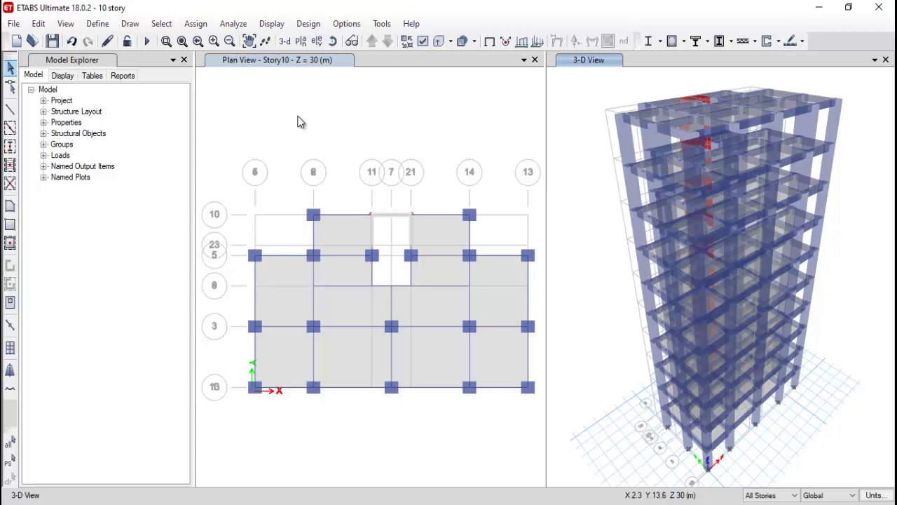
Step: Select all beams in the building model by object type
click(301, 119)
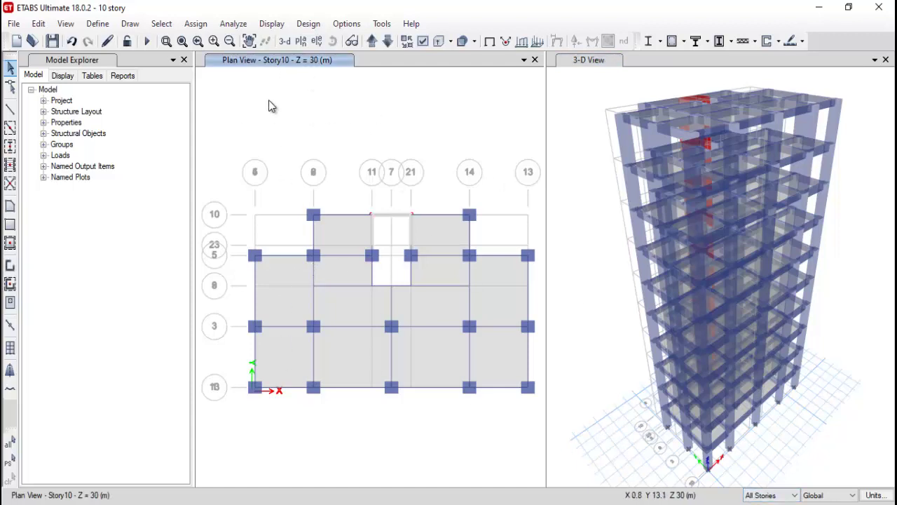
click(161, 24)
mouse_move(182, 42)
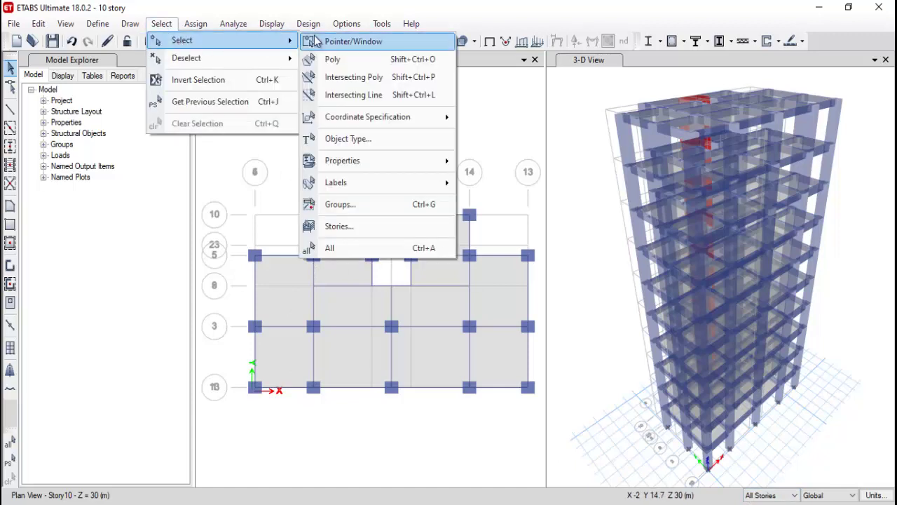
click(360, 140)
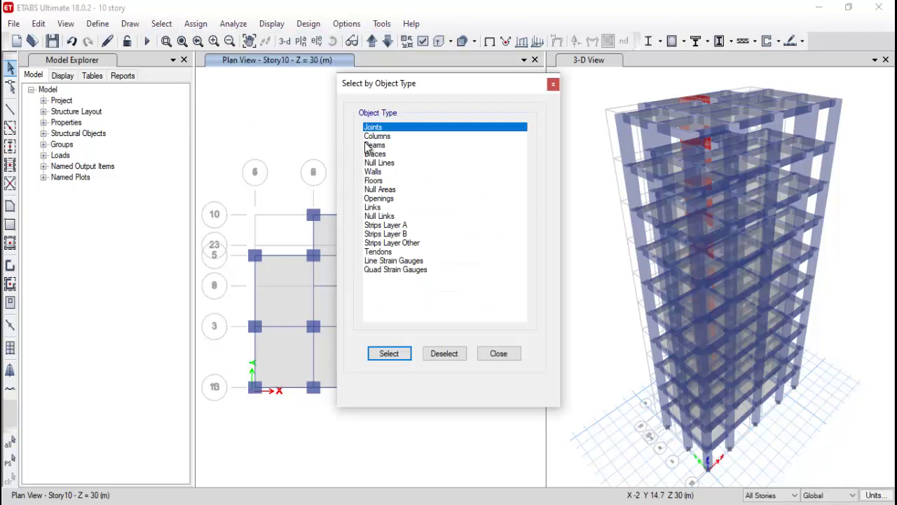
click(377, 145)
click(390, 355)
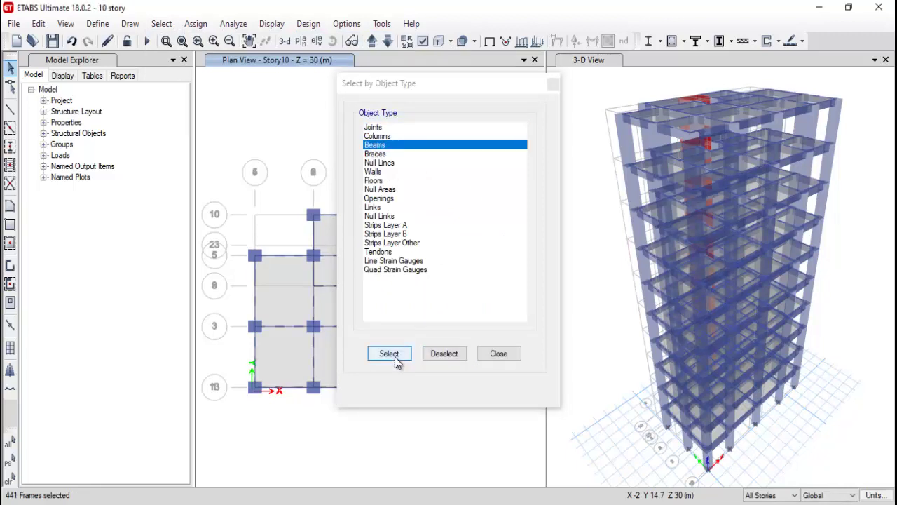
click(497, 354)
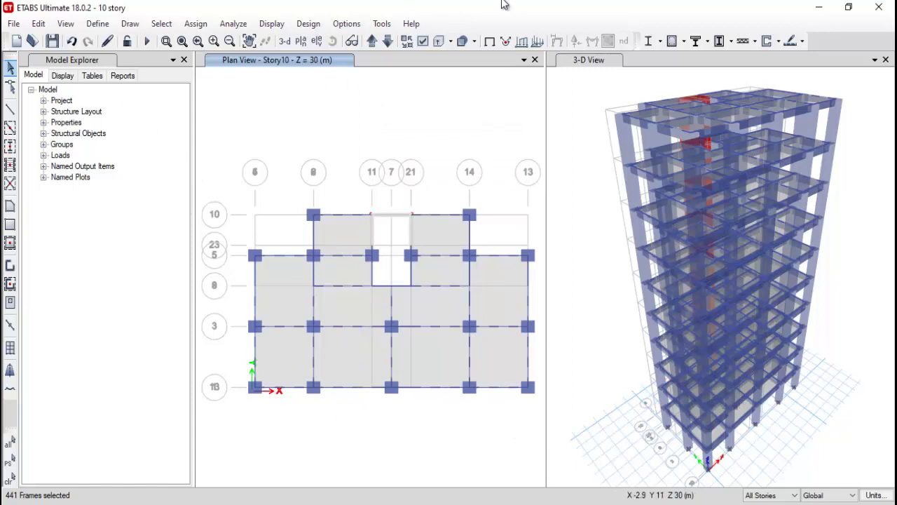
Step: Switch to the load calculation workbook in Excel and check the total wall load and its formula on the wall loading sheet
key(alt+Tab)
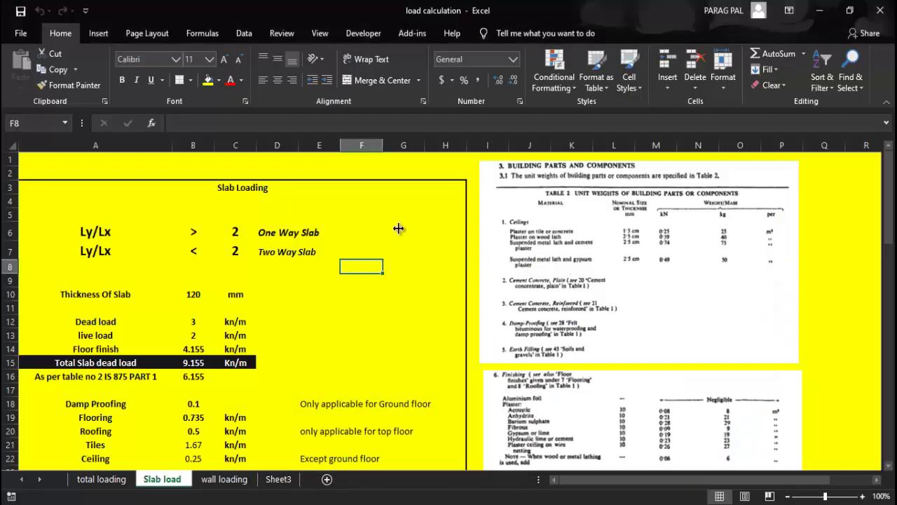
click(225, 479)
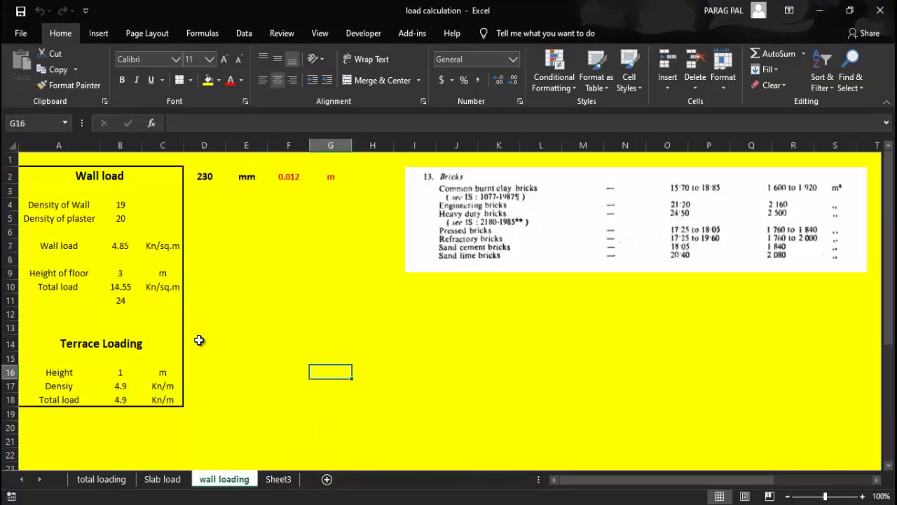
click(127, 287)
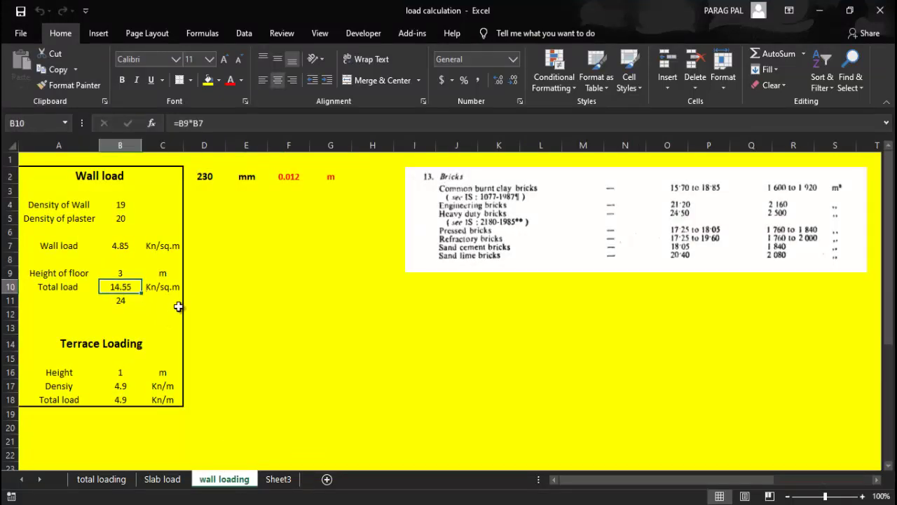
click(224, 123)
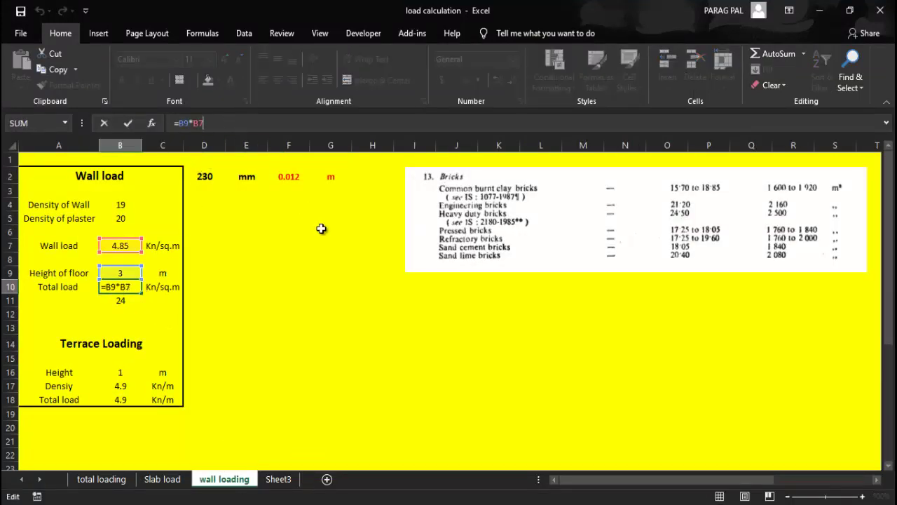
key(ctrl+Return)
click(376, 382)
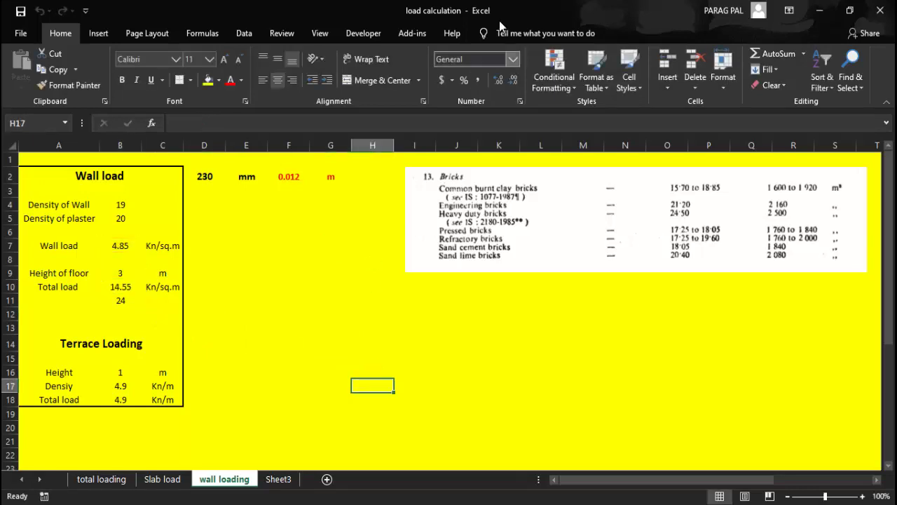
Step: Return to ETABS and assign a uniform 14.55 kN/m gravity load to the selected beams under the Dead pattern, replacing existing loads
key(alt+Tab)
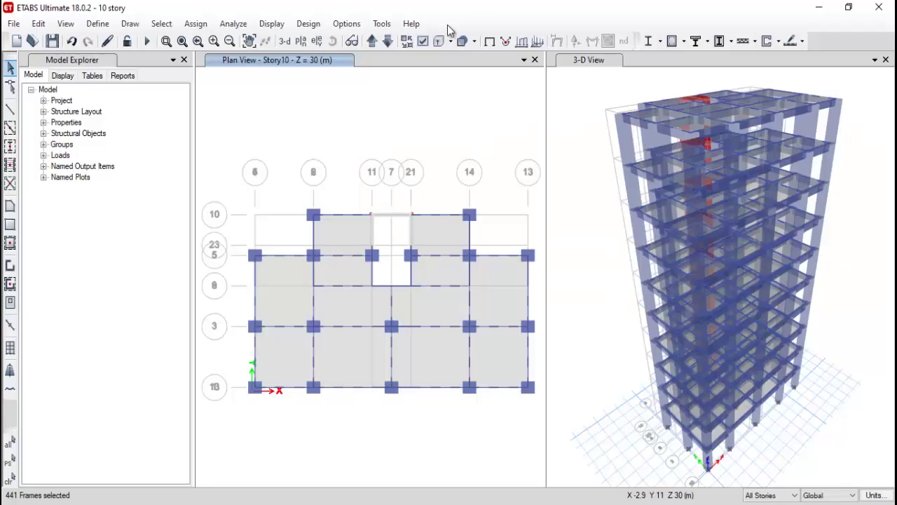
click(196, 23)
mouse_move(261, 157)
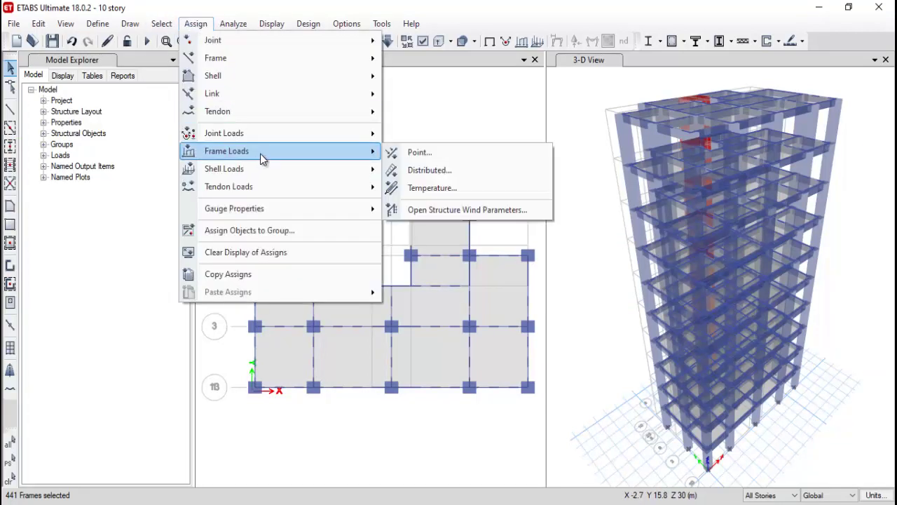
click(430, 171)
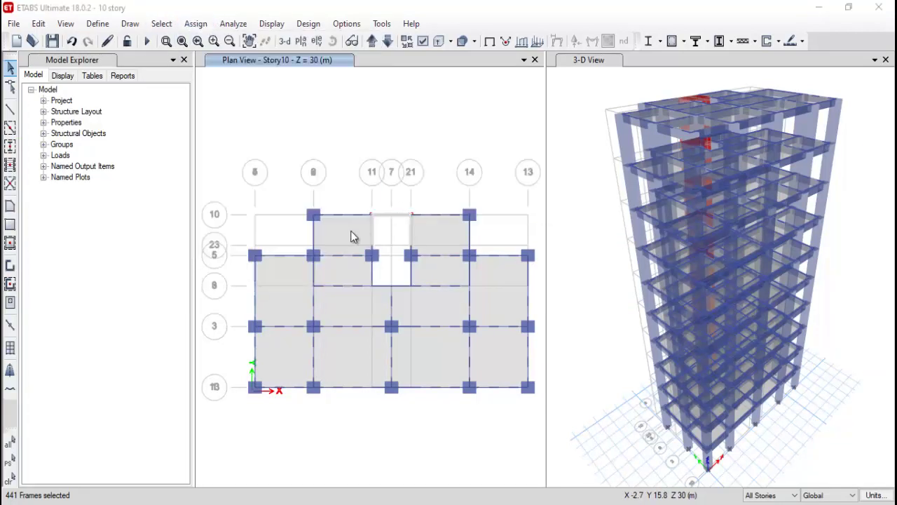
double_click(349, 344)
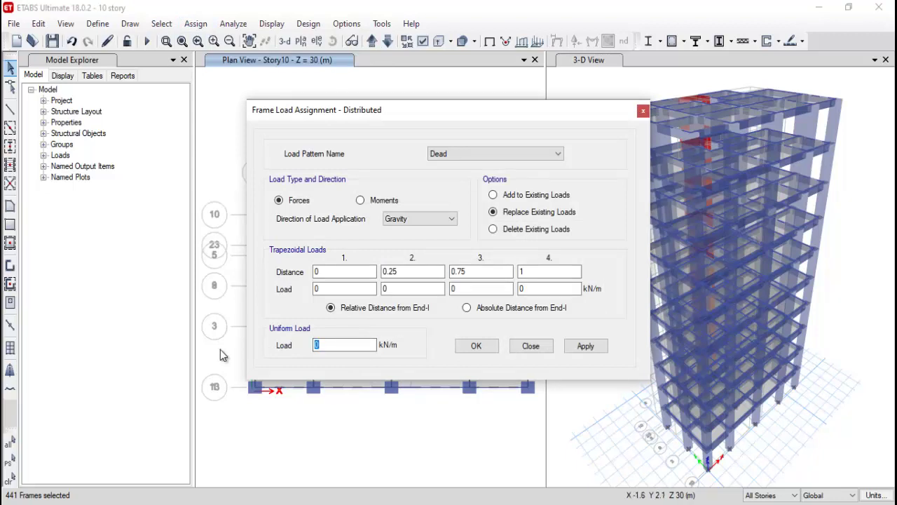
text(14.55)
click(414, 220)
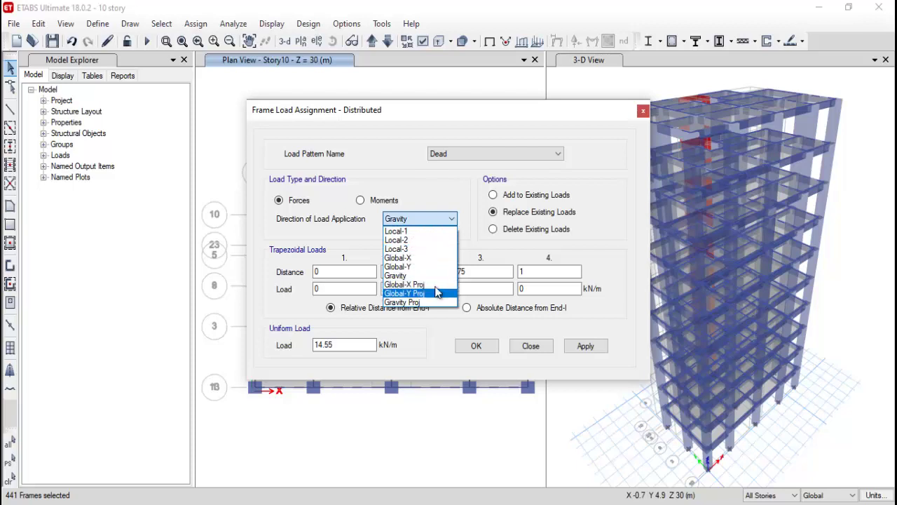
click(471, 246)
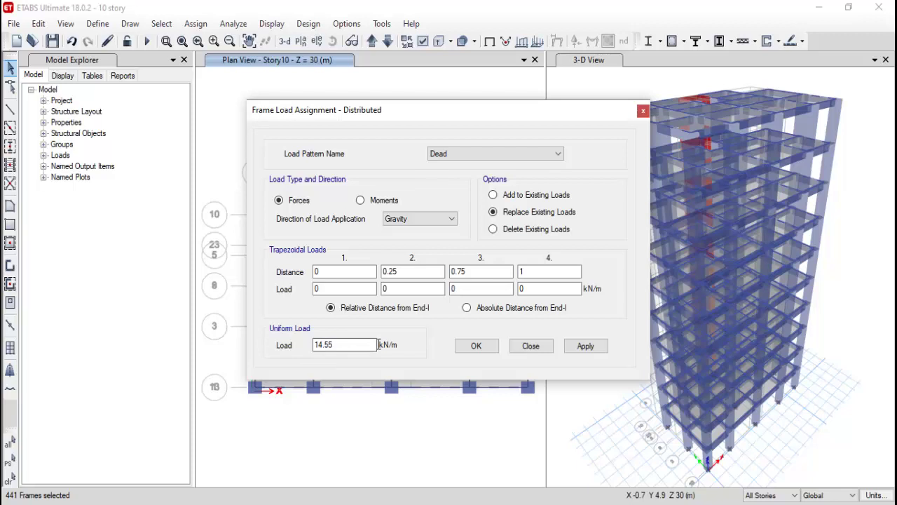
click(586, 345)
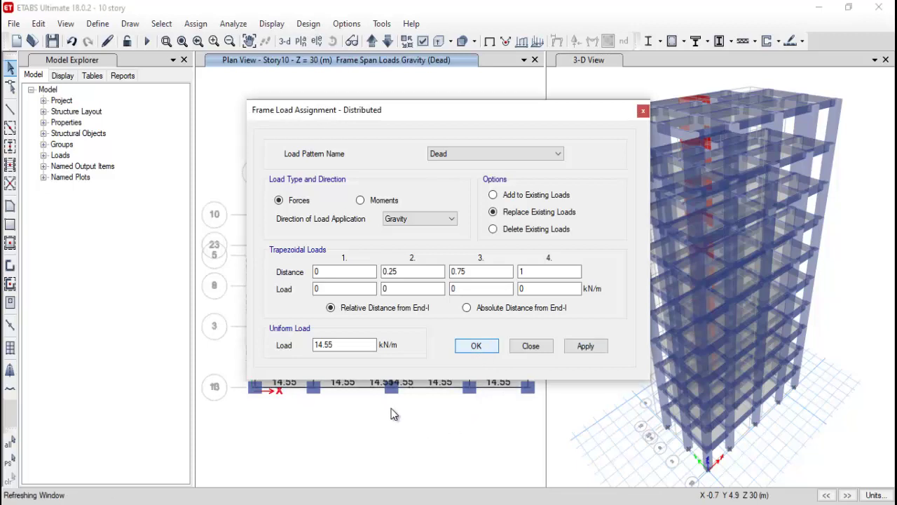
key(Return)
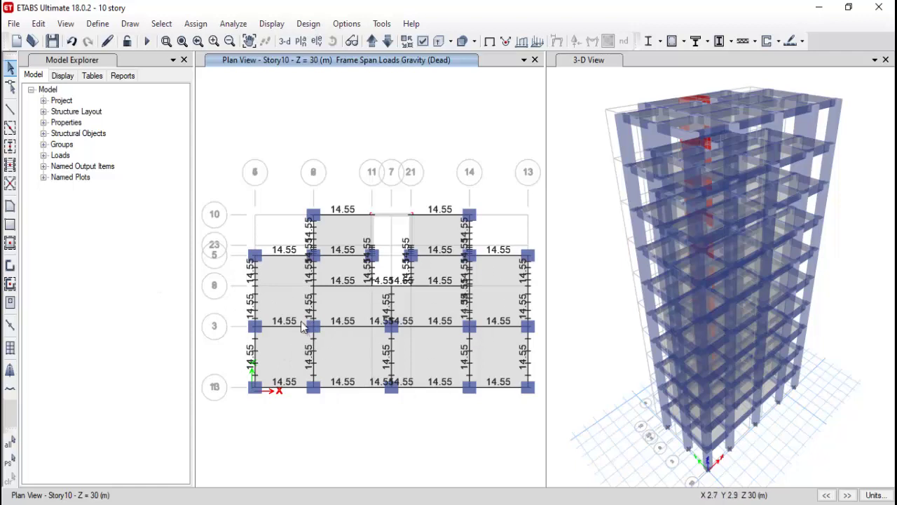
Step: Select every floor slab panel in the plan view, with the selection applied to all stories
click(280, 301)
click(284, 350)
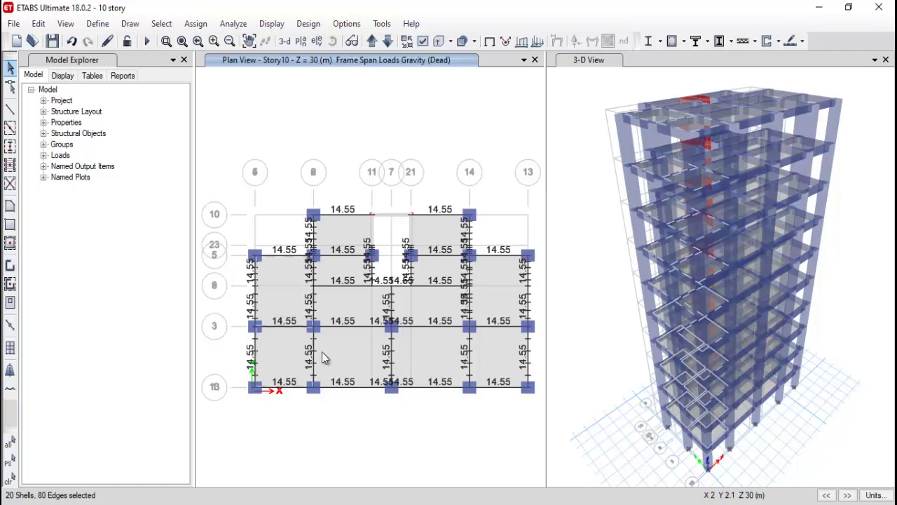
click(363, 352)
click(337, 305)
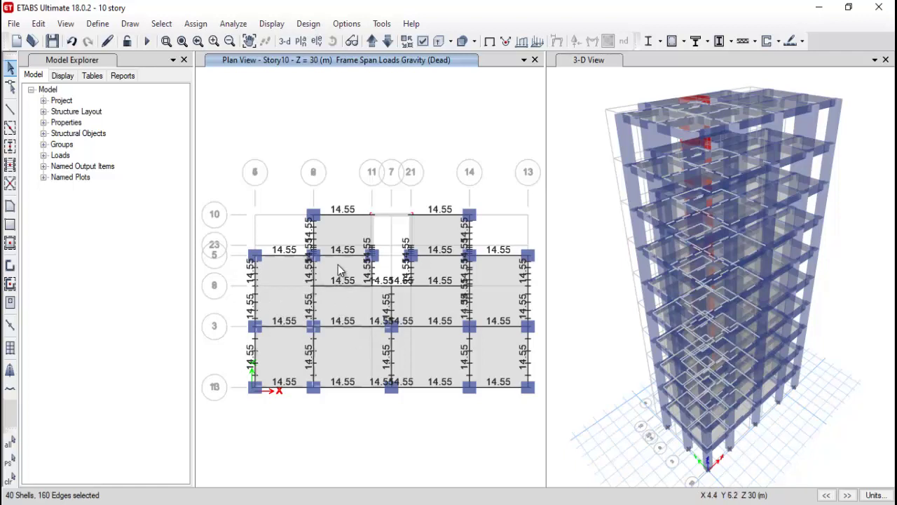
click(338, 264)
click(344, 244)
click(435, 246)
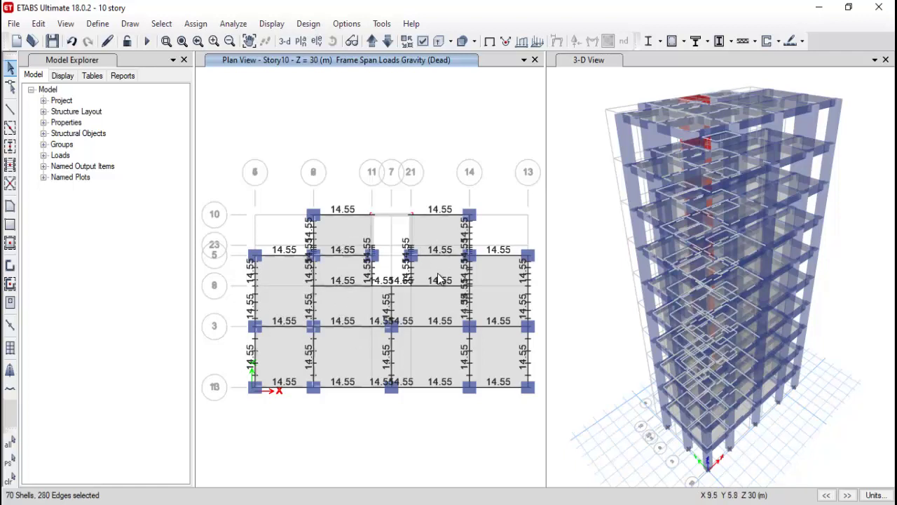
click(437, 274)
click(436, 313)
click(436, 352)
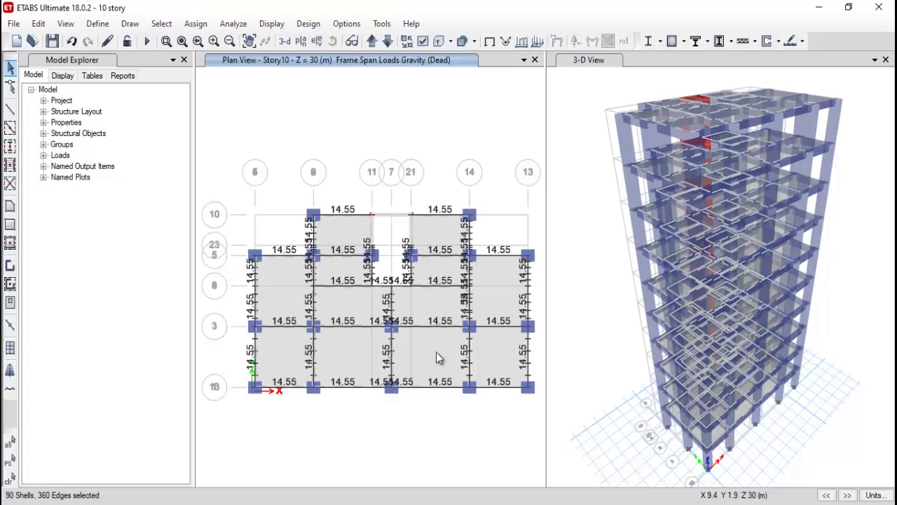
click(499, 310)
click(499, 352)
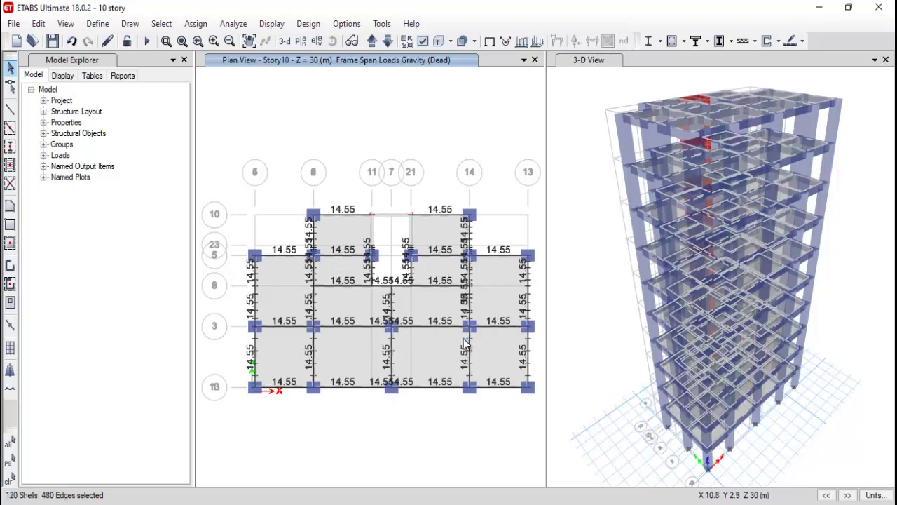
Step: Open the uniform shell load assignment for the selected slabs
click(196, 24)
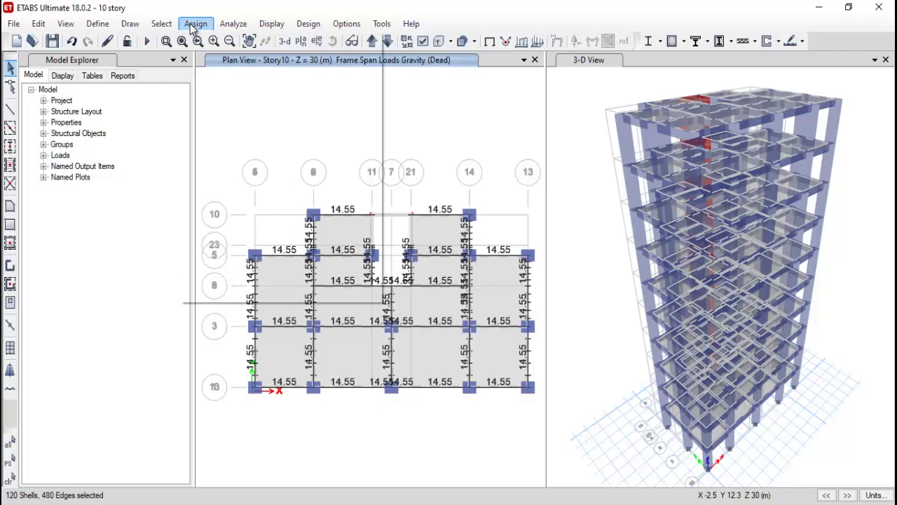
mouse_move(274, 164)
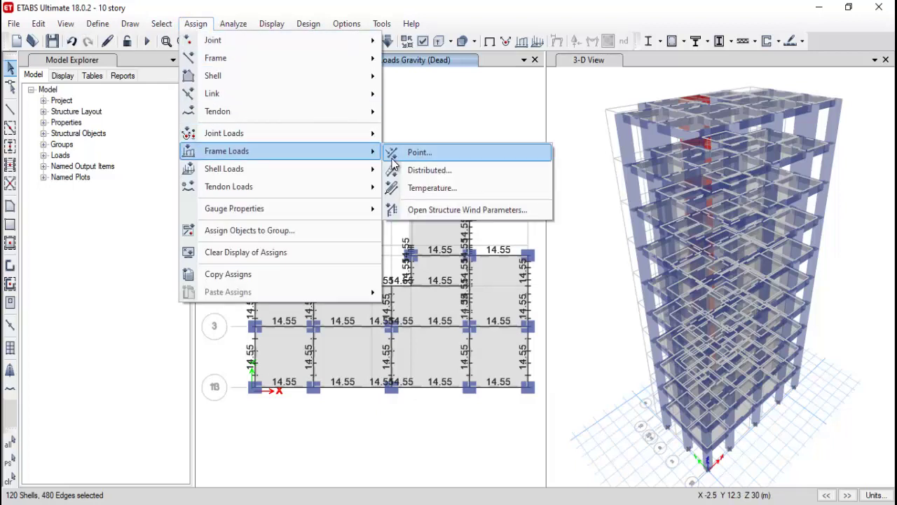
mouse_move(301, 168)
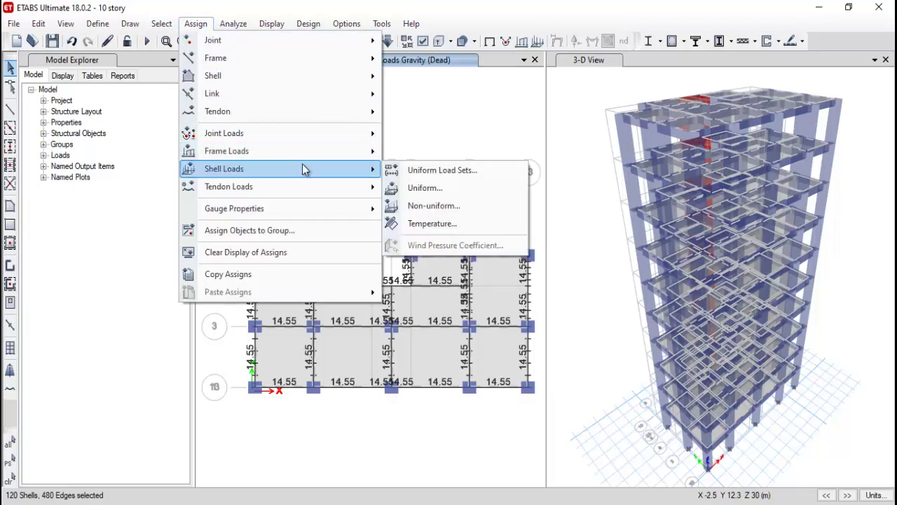
click(424, 187)
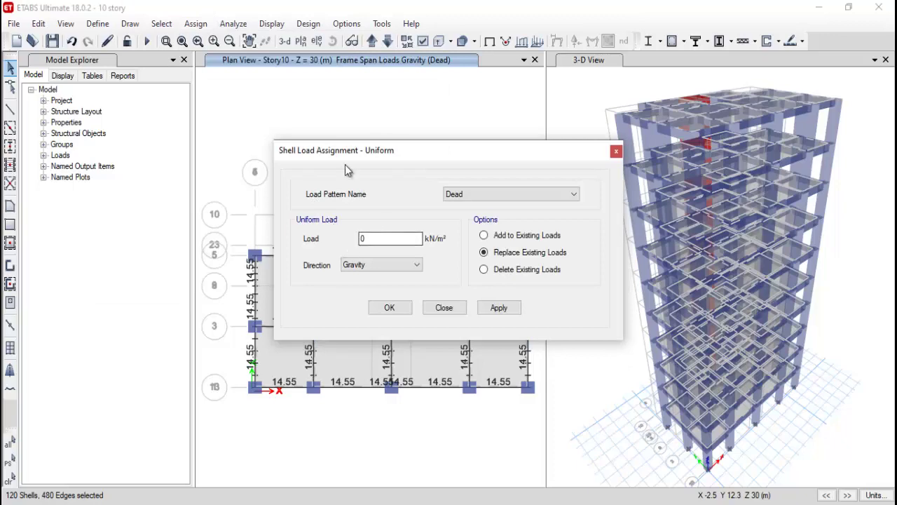
Step: Switch to the Excel workbook and review the dead load, live load, floor finish and net slab load cells on the Slab load sheet
key(alt+Tab)
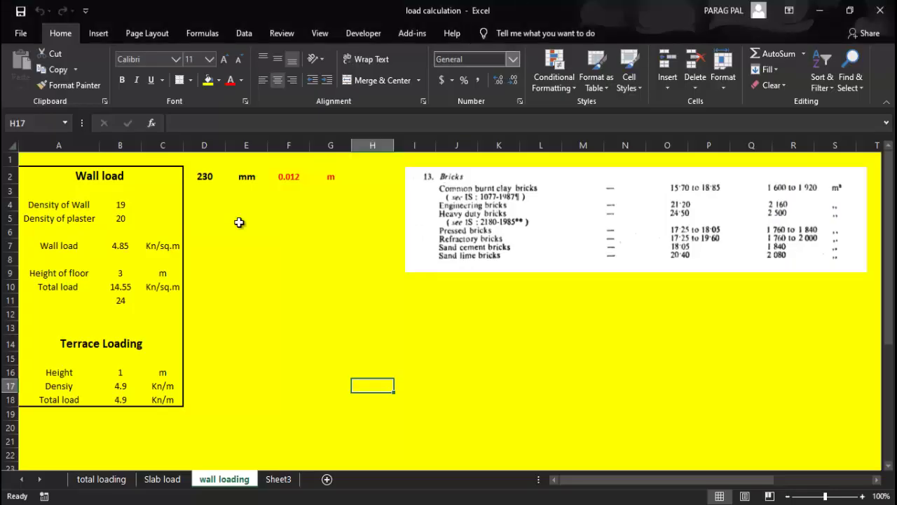
click(91, 480)
click(157, 480)
click(160, 406)
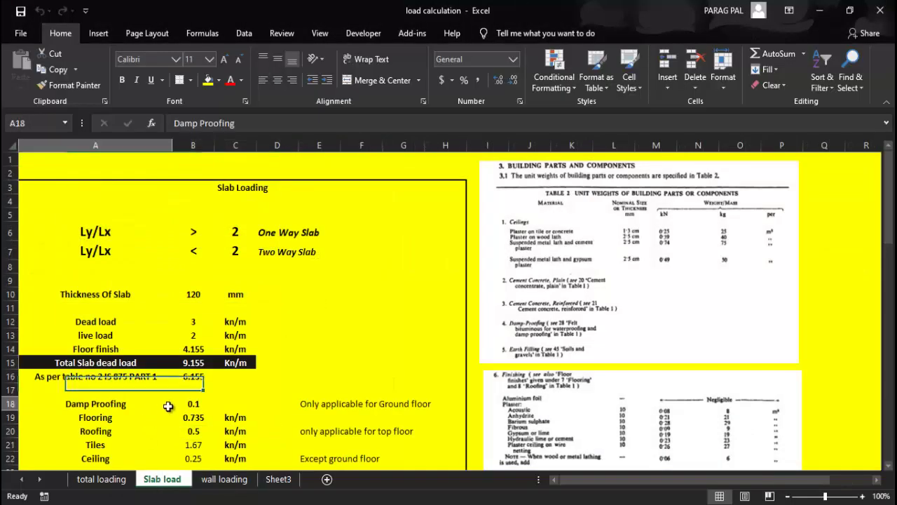
scroll(186, 360, down, 2)
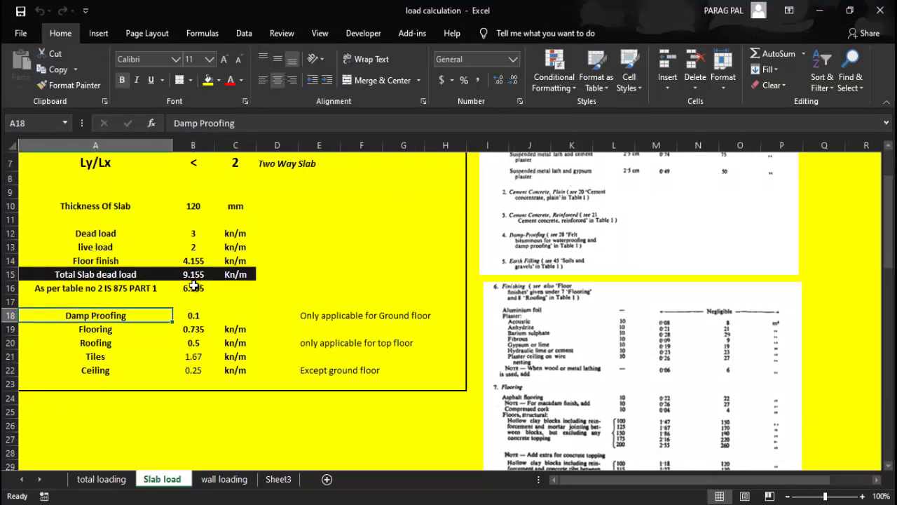
click(188, 242)
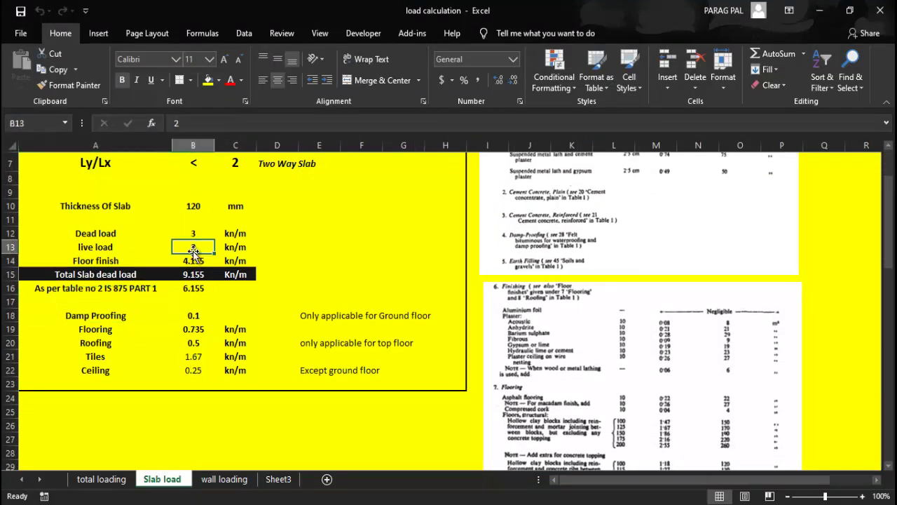
click(194, 233)
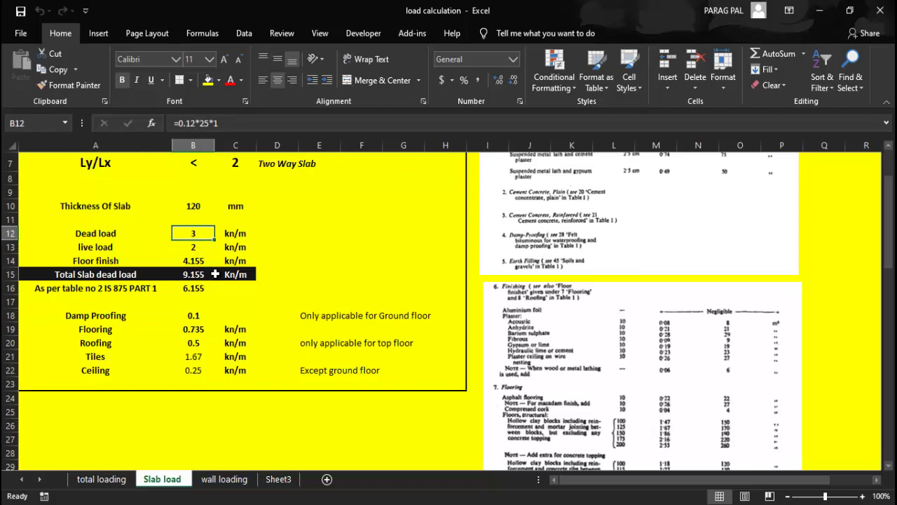
click(197, 249)
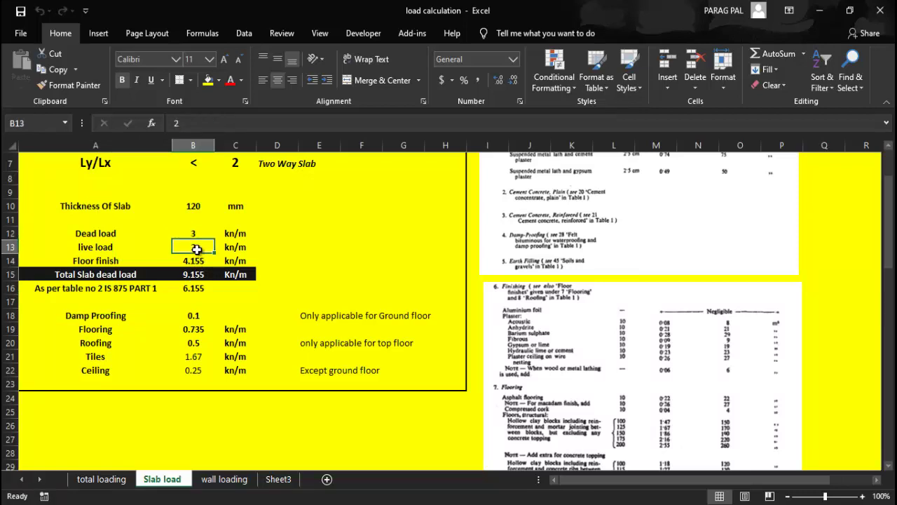
drag(186, 263, 198, 249)
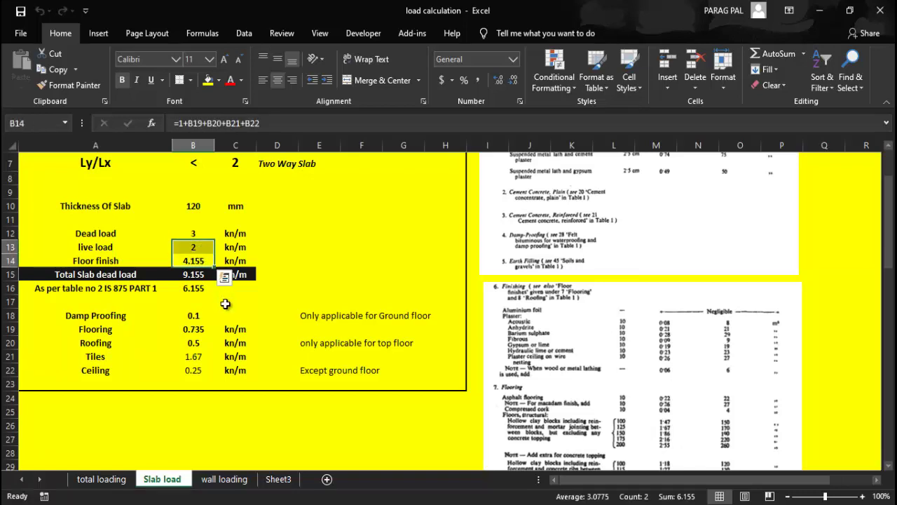
click(194, 288)
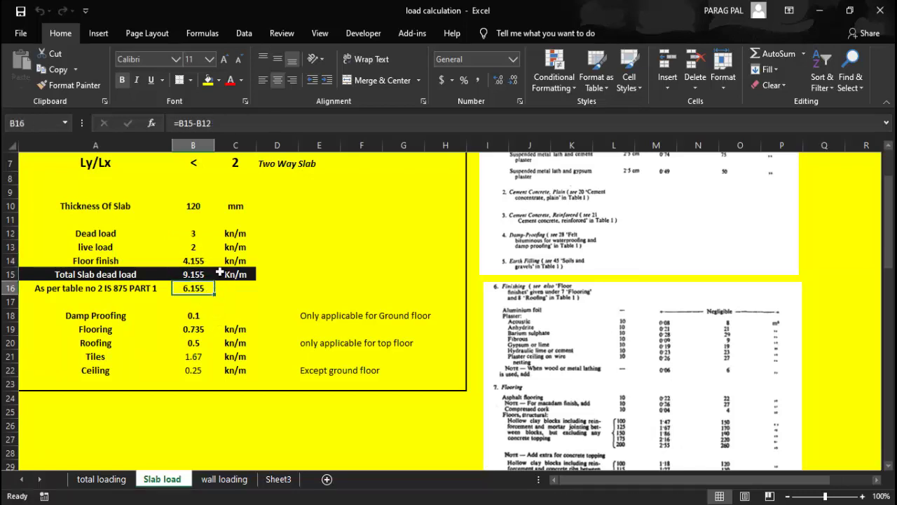
Step: Return to ETABS and assign a uniform 1.5 kN/m² gravity load to the selected slabs under the Live pattern, replacing existing loads
click(818, 11)
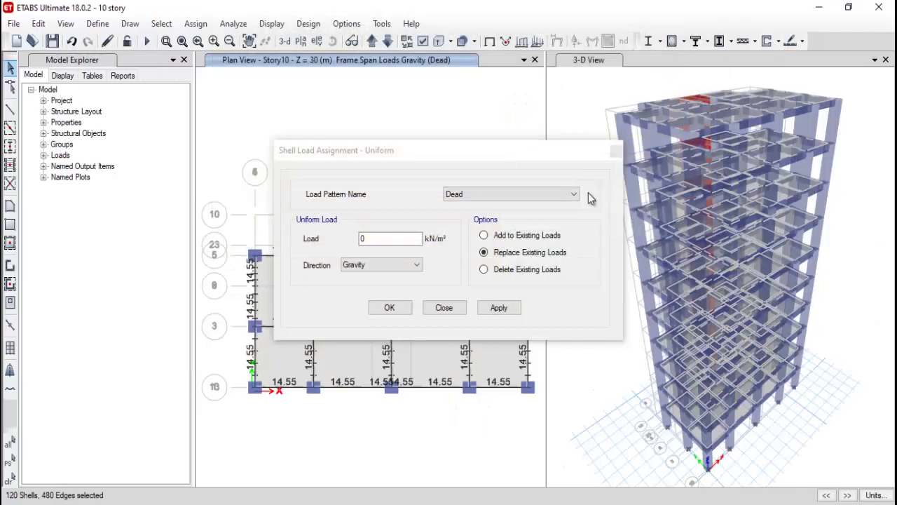
click(378, 241)
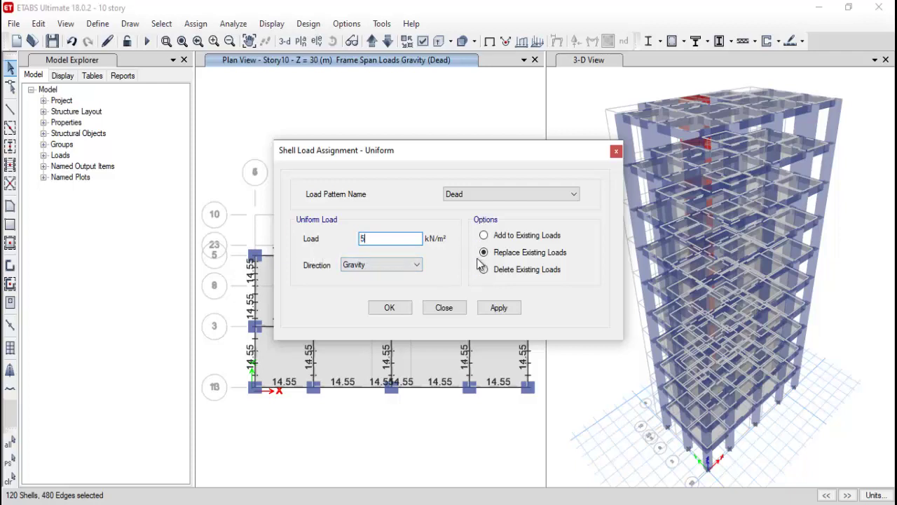
click(477, 199)
click(526, 204)
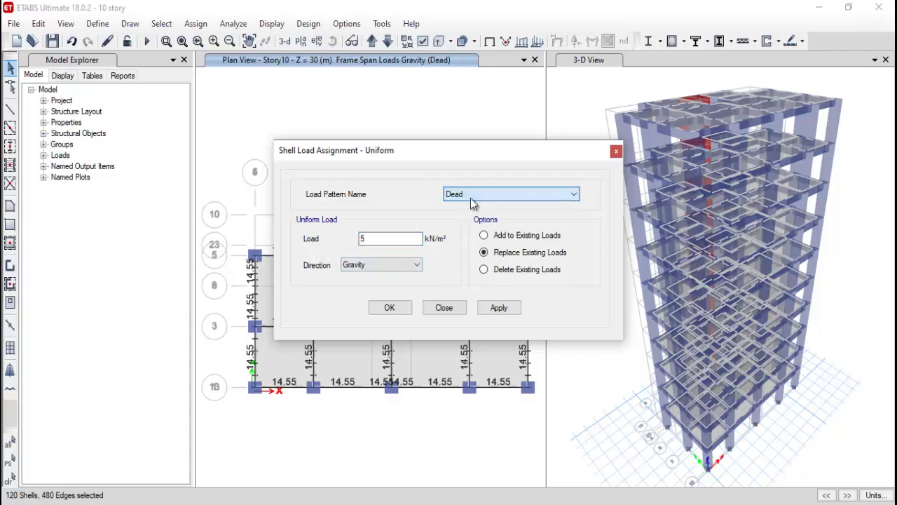
double_click(389, 240)
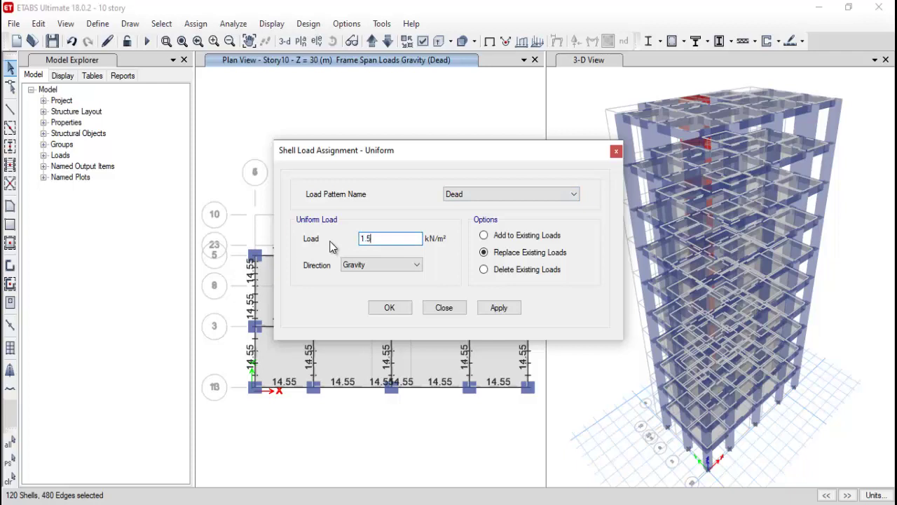
click(500, 197)
click(494, 208)
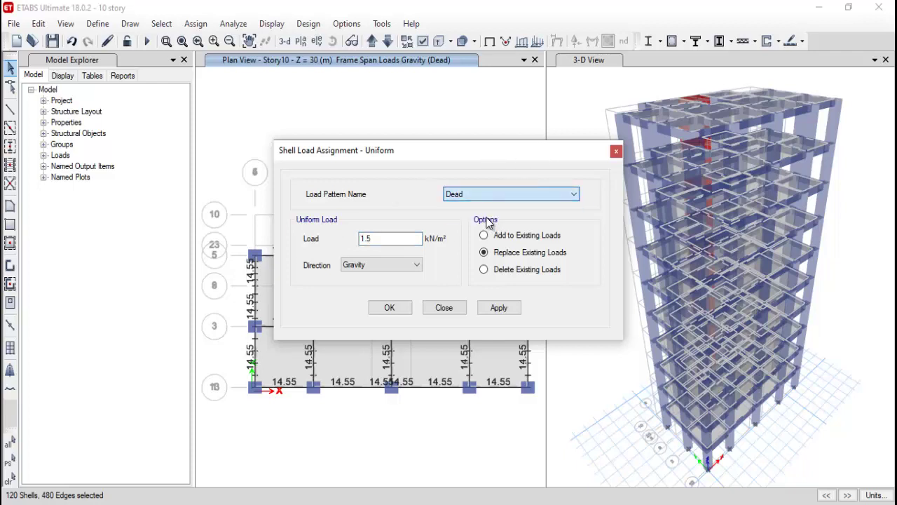
key(Down)
key(Tab)
key(Tab)
click(499, 308)
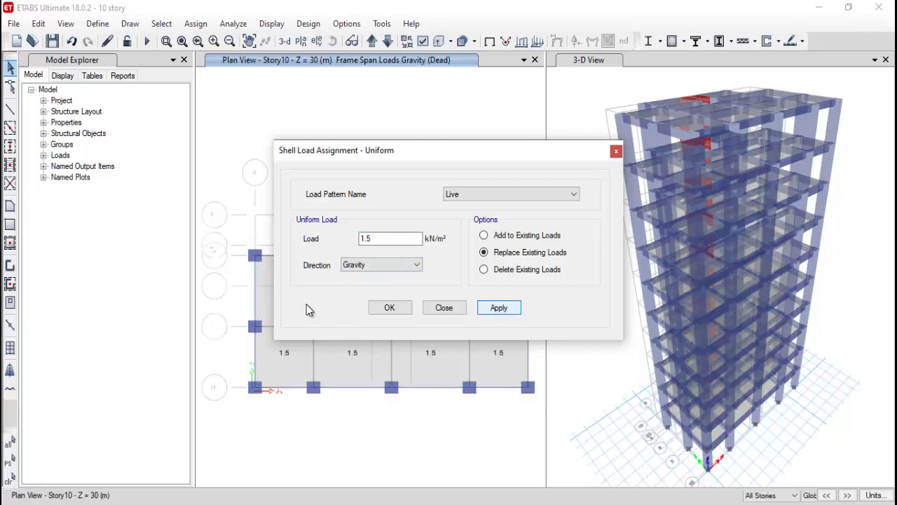
click(448, 312)
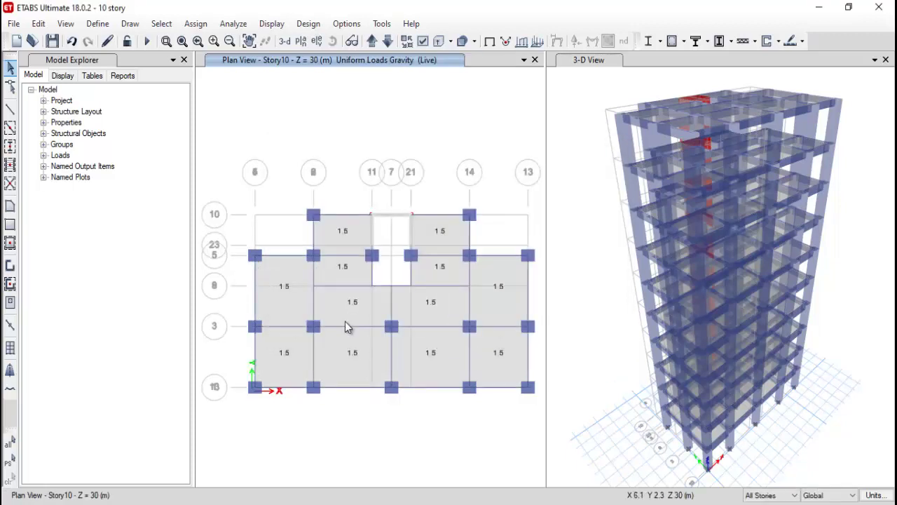
Step: Reselect every floor slab panel in the Story10 plan view, with the selection applied to all stories
click(339, 243)
click(346, 268)
click(345, 302)
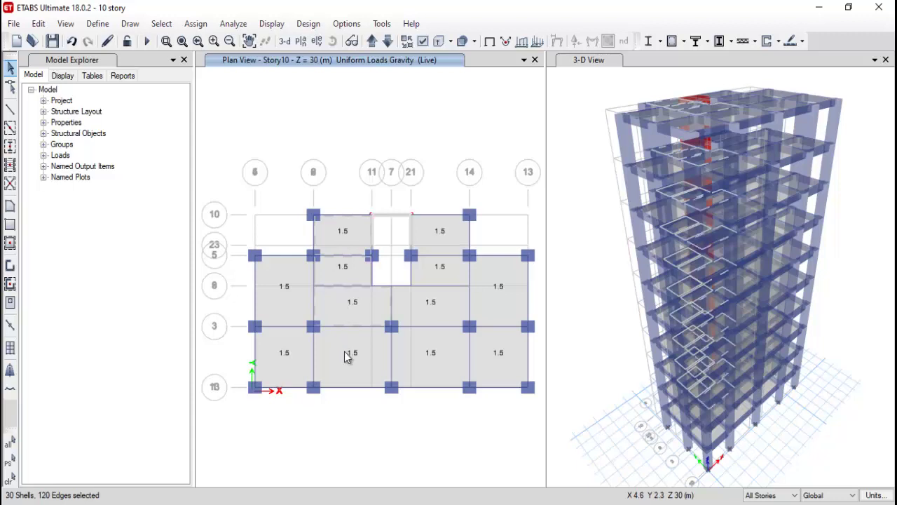
click(344, 351)
click(442, 343)
click(437, 301)
click(437, 270)
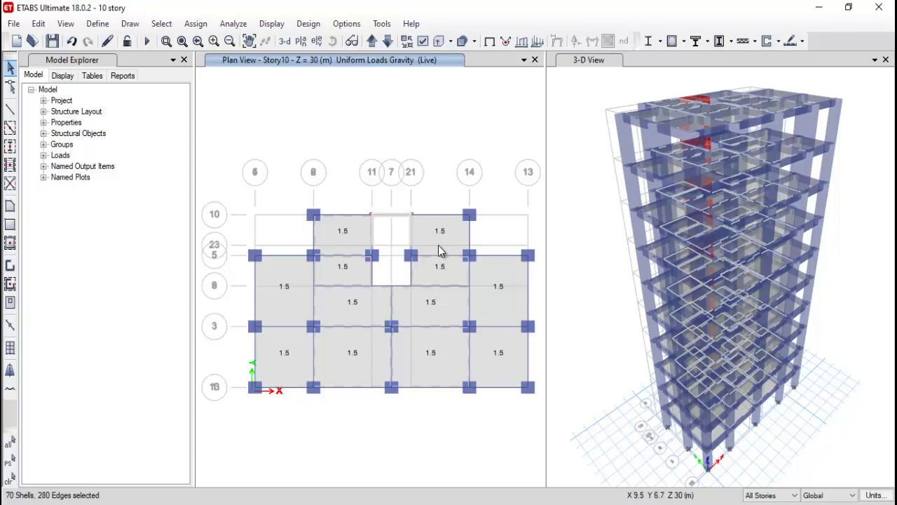
click(438, 242)
click(300, 309)
click(300, 354)
click(495, 358)
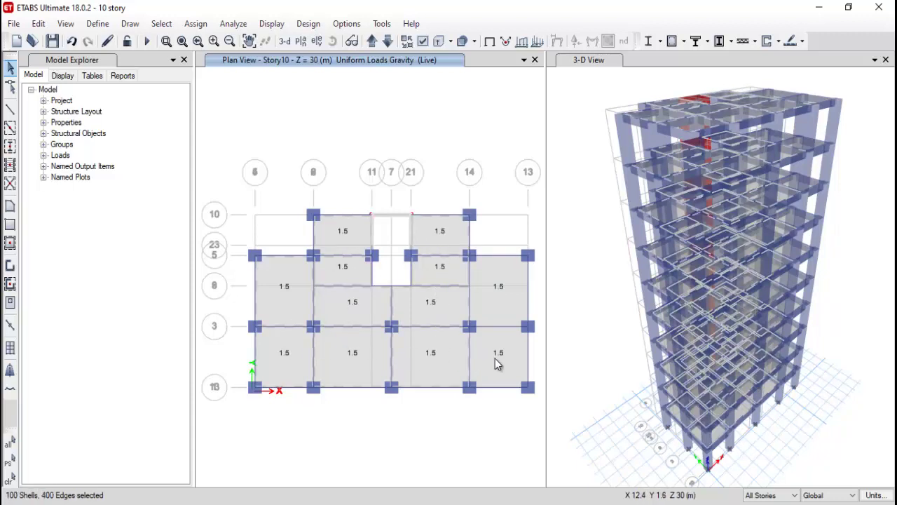
click(483, 305)
Step: Assign a uniform 4 kN/m² gravity shell load to the selected slabs under the Dead pattern, replacing existing loads
click(195, 24)
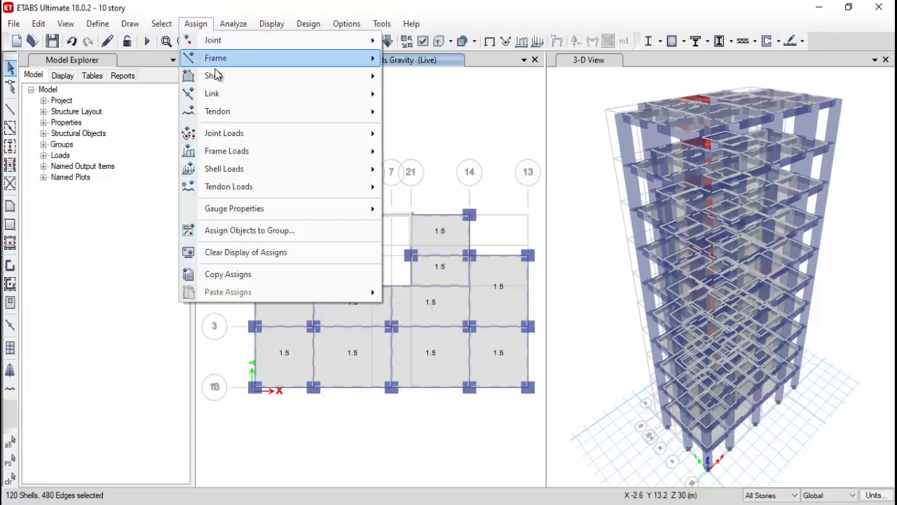
mouse_move(280, 169)
click(435, 188)
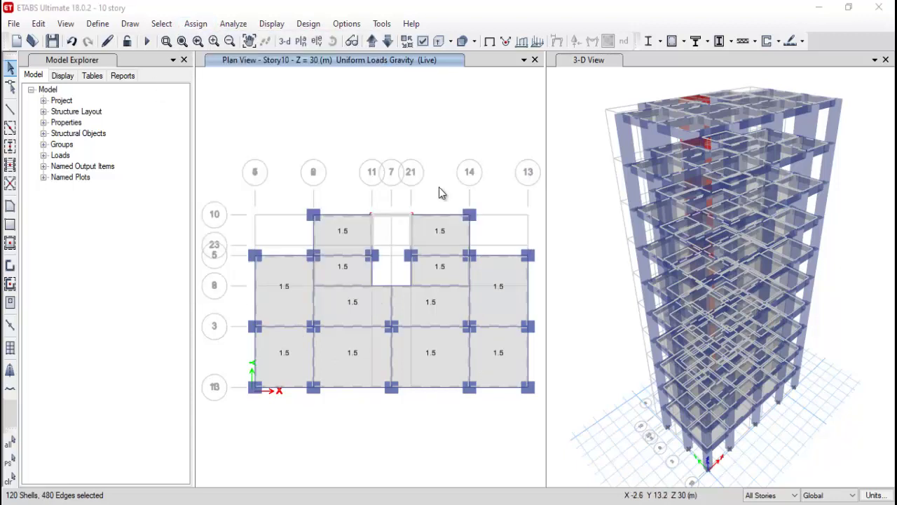
double_click(375, 239)
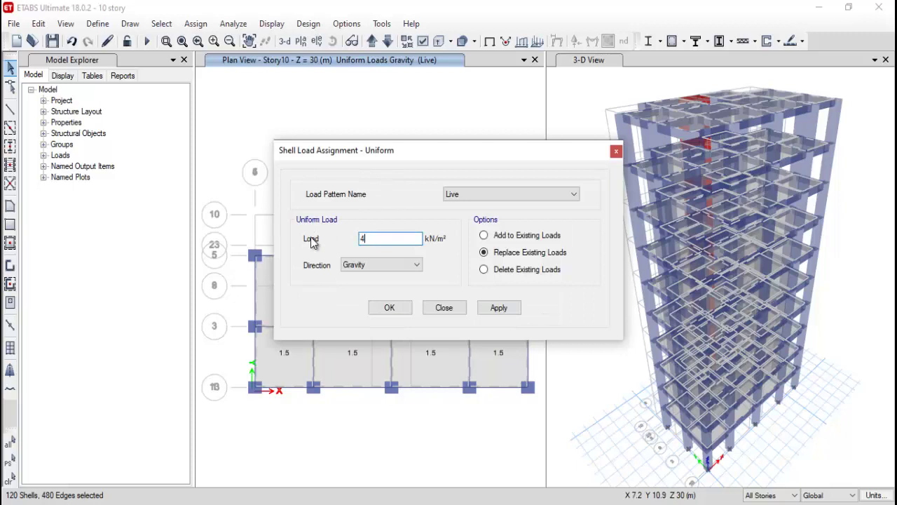
click(453, 193)
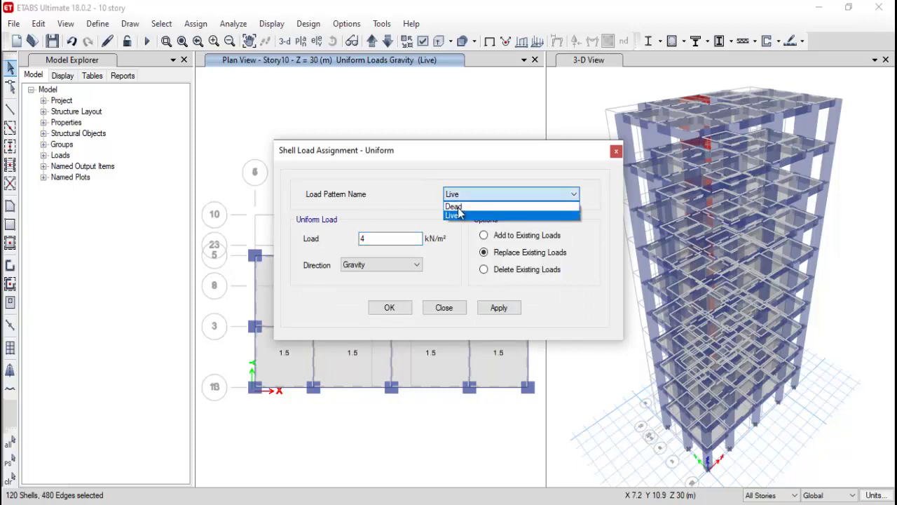
click(454, 207)
click(503, 309)
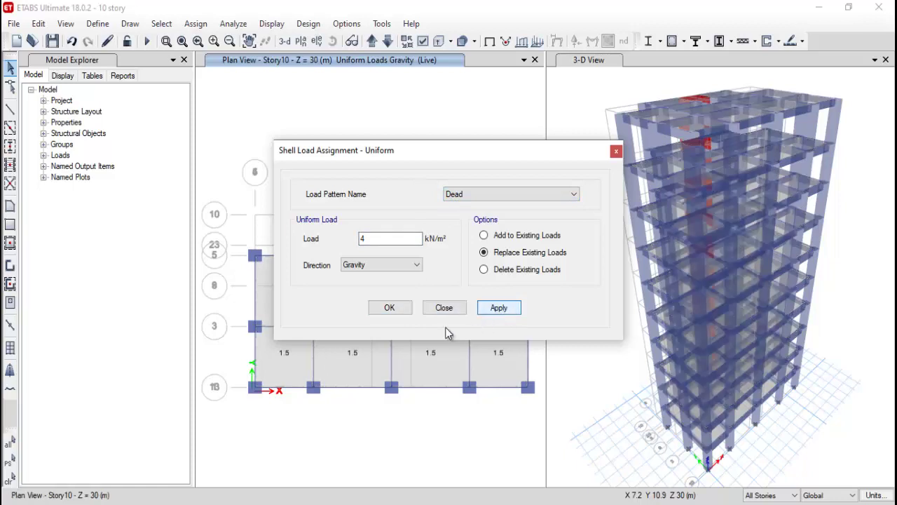
click(390, 309)
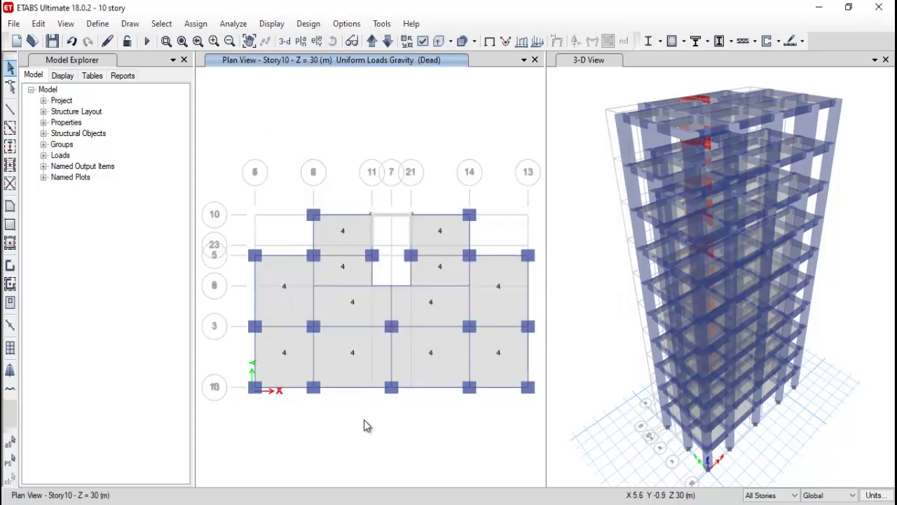
Step: Run the structural analysis of the building model and make the plan view the active window
middle_drag(358, 415, 347, 393)
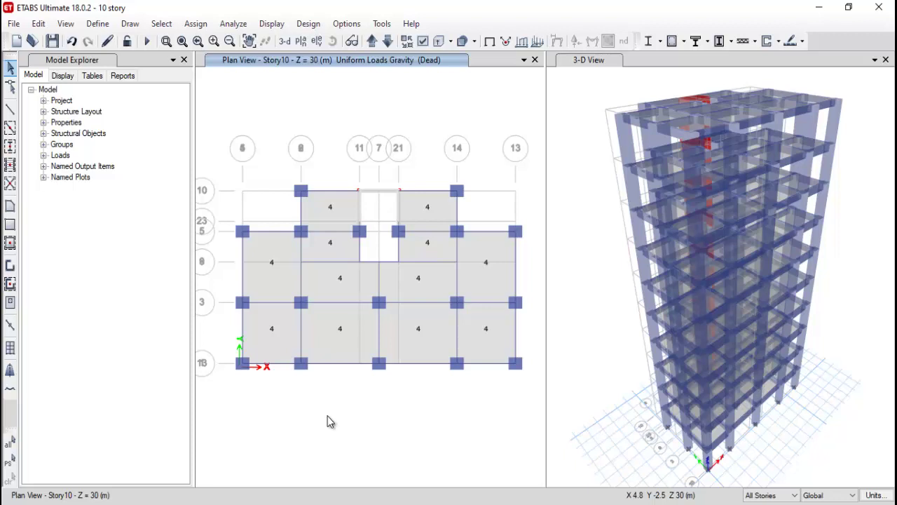
click(147, 41)
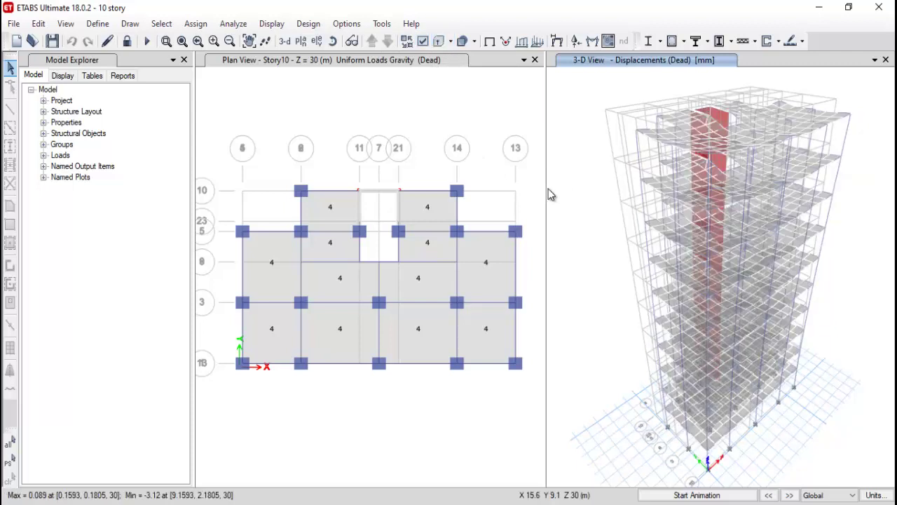
click(433, 415)
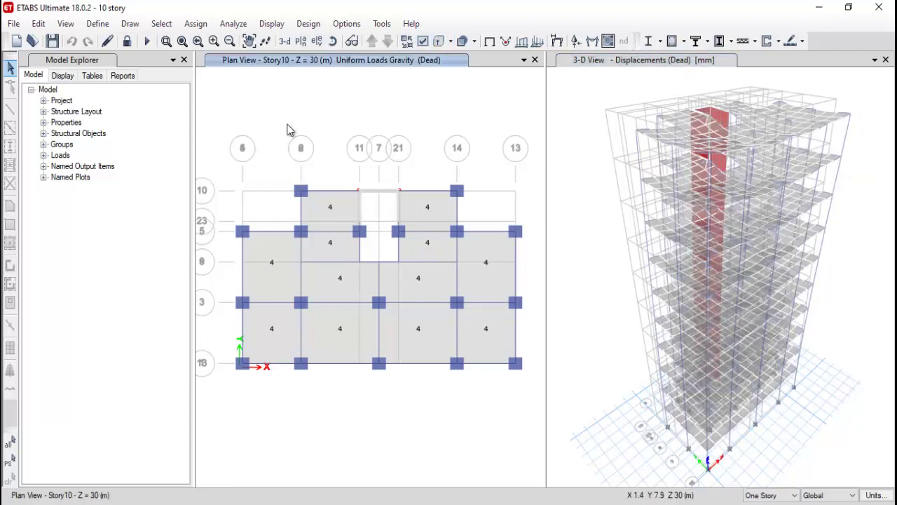
click(313, 42)
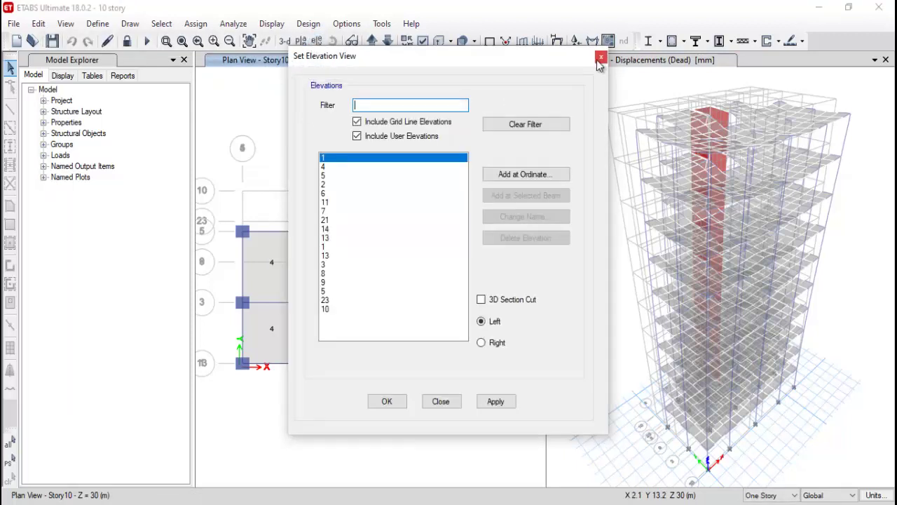
click(601, 57)
click(301, 41)
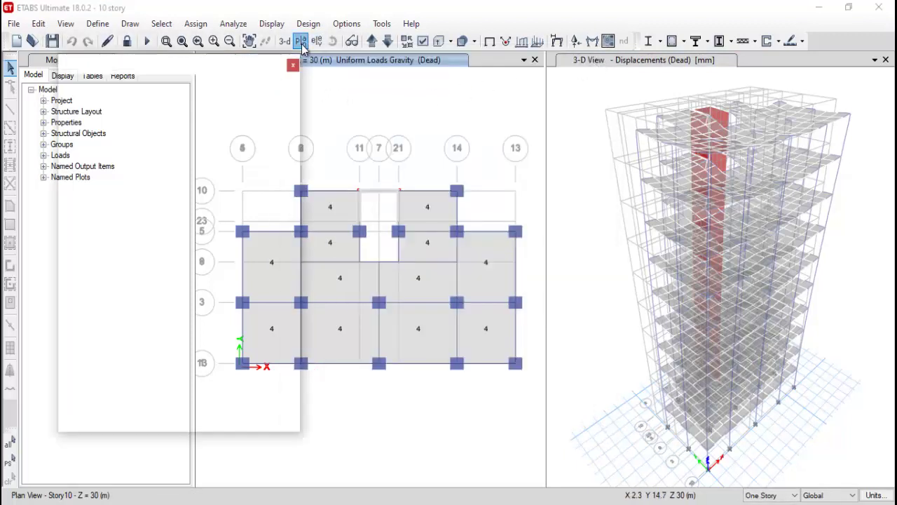
click(558, 61)
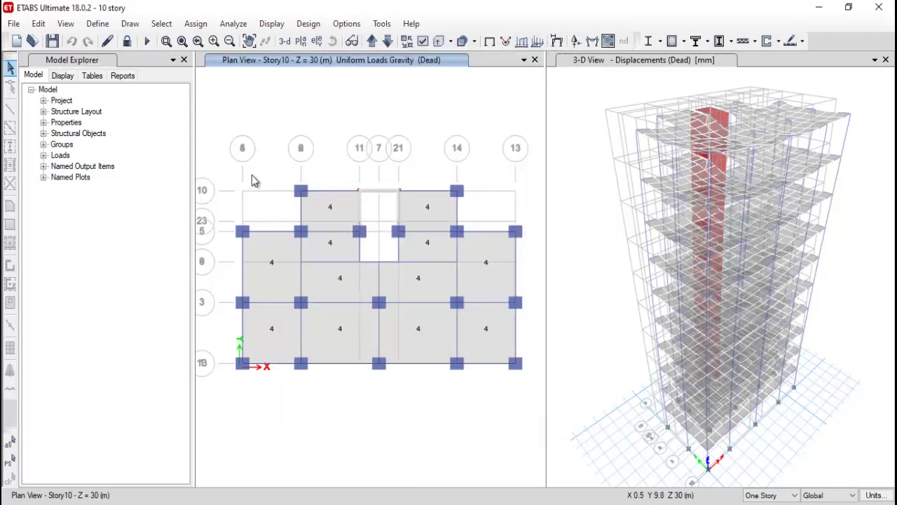
scroll(242, 153, up, 5)
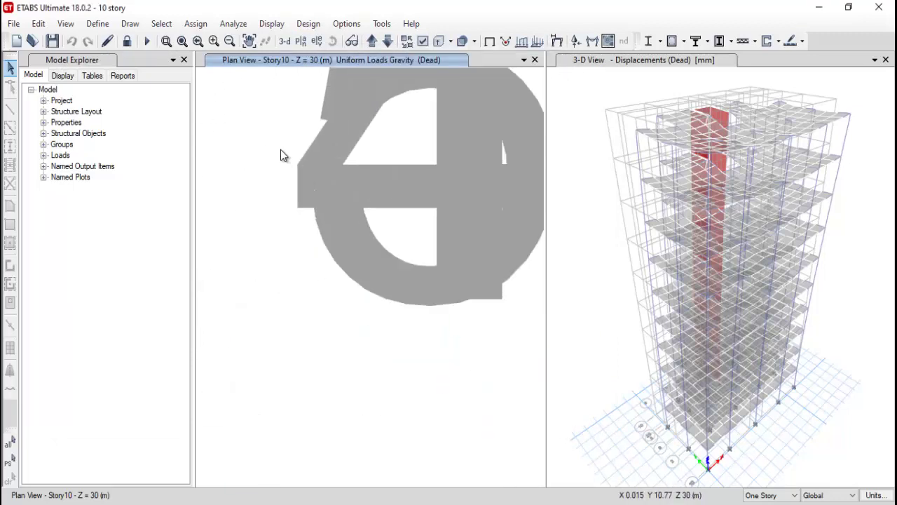
scroll(284, 154, down, 5)
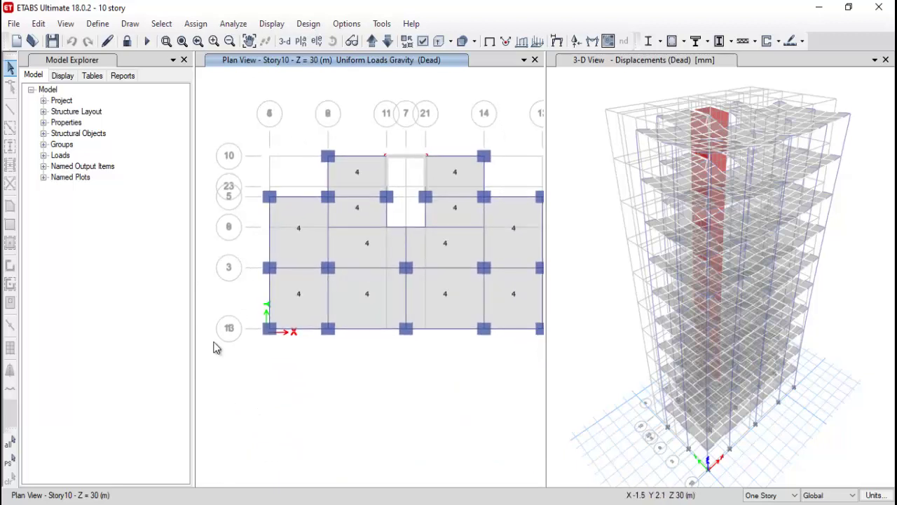
scroll(228, 324, up, 5)
scroll(313, 291, down, 6)
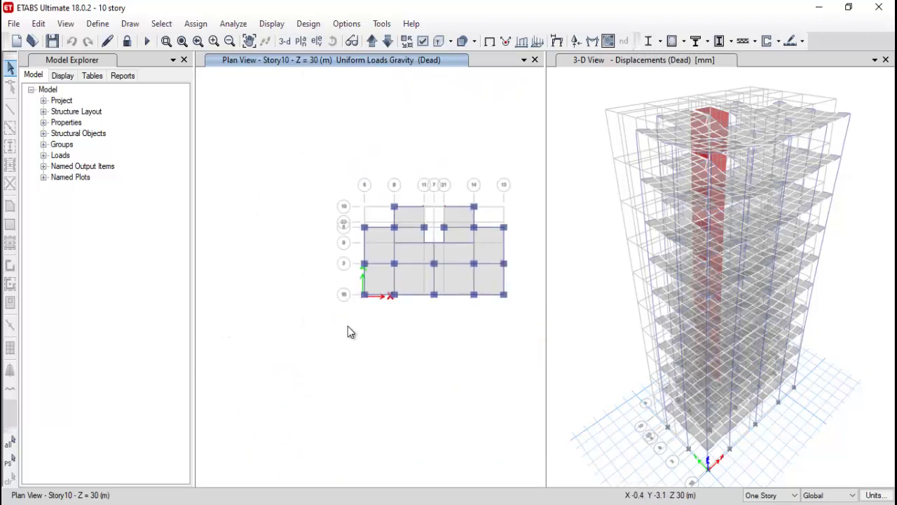
Step: Switch the plan view window to the elevation view of grid line 1
click(316, 41)
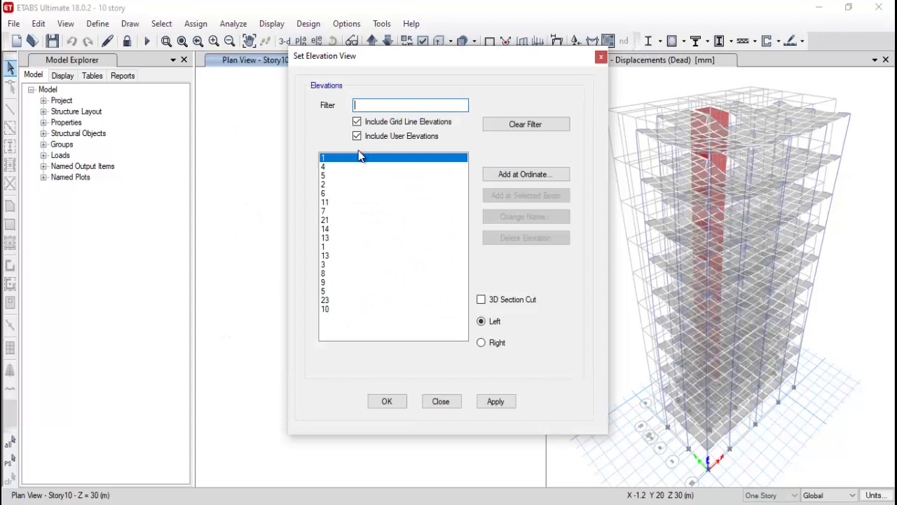
click(333, 255)
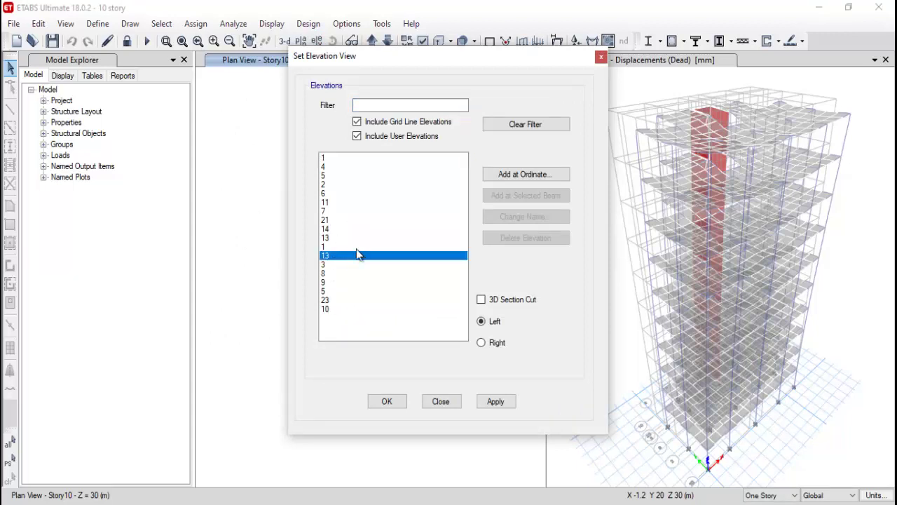
click(493, 405)
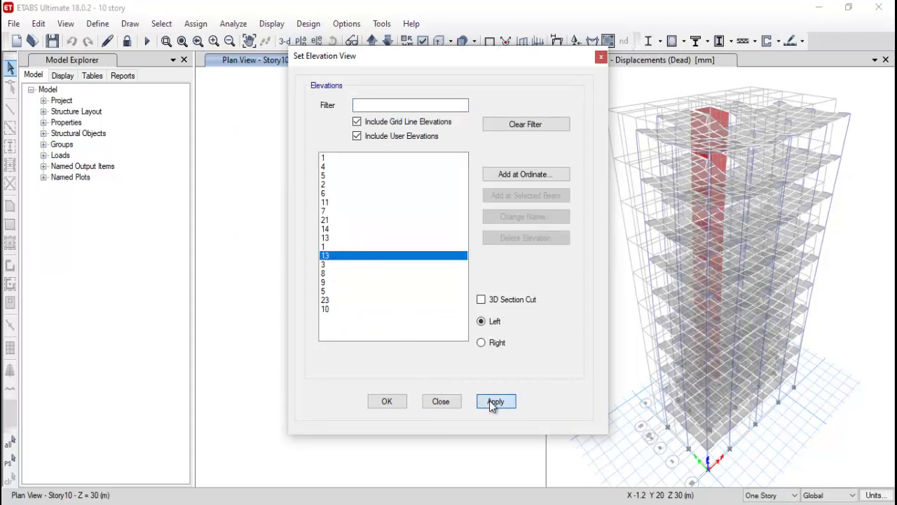
click(397, 403)
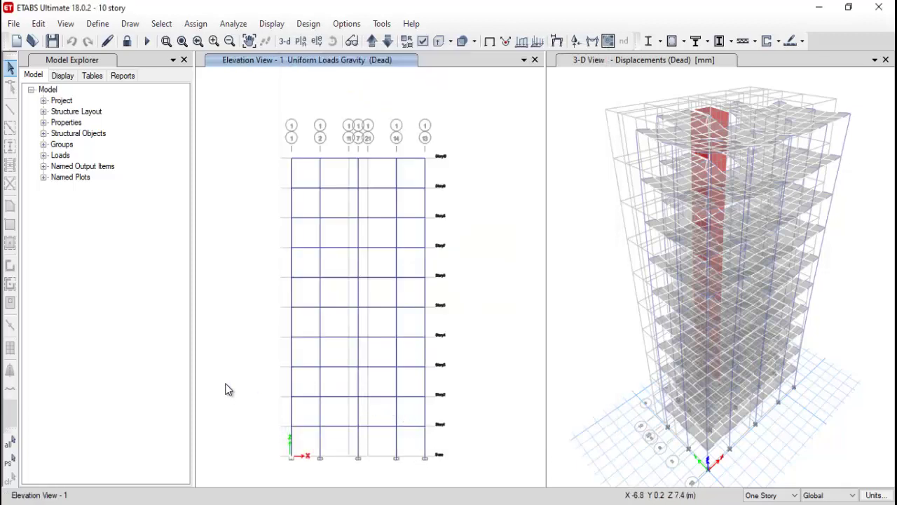
Step: Display the filled Shear 3-3 diagram of the frames for the Dead case, with values shown at controlling stations, and inspect the upper stories
click(593, 42)
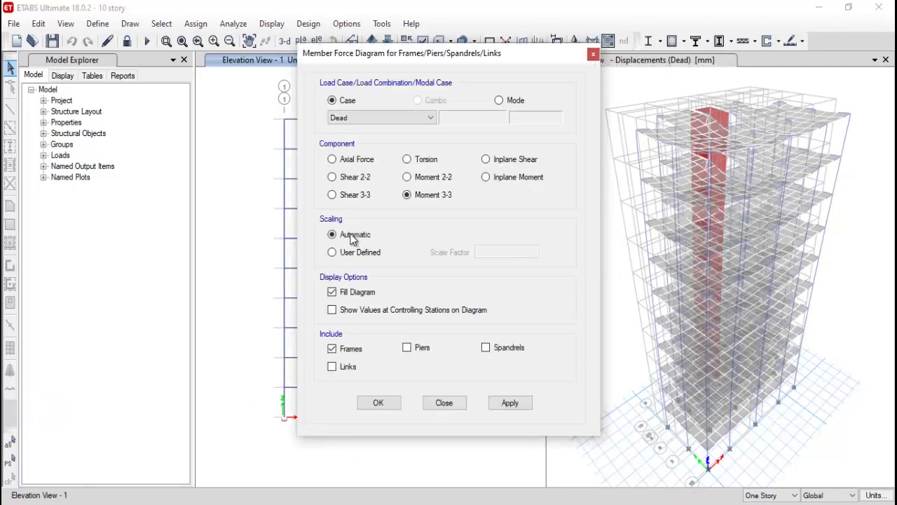
click(332, 195)
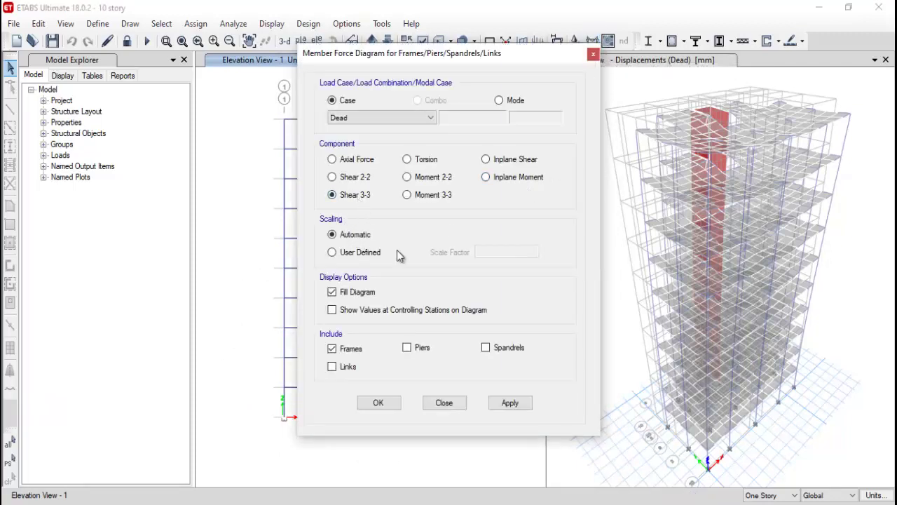
click(382, 312)
click(512, 405)
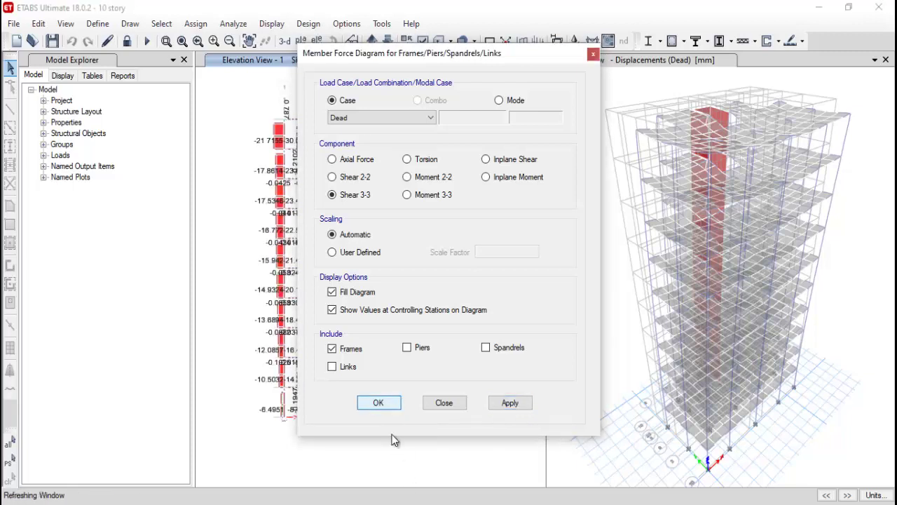
click(377, 404)
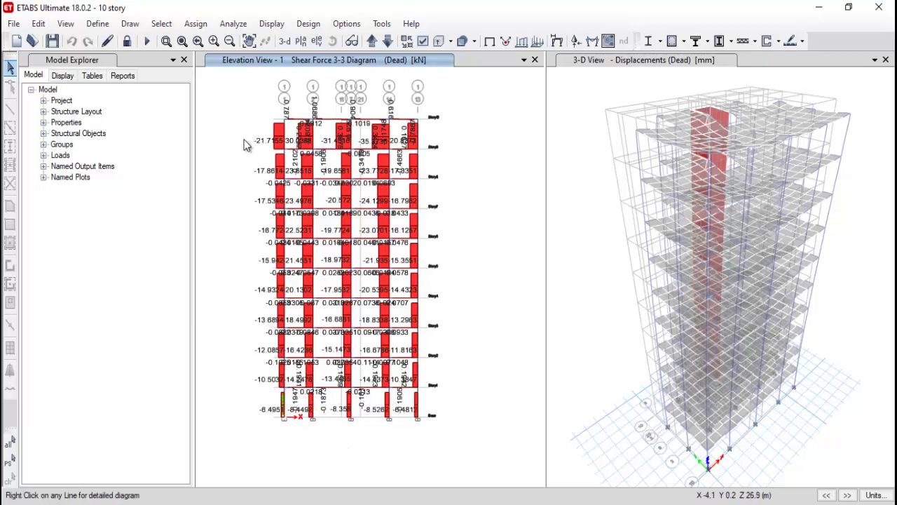
scroll(245, 143, up, 3)
scroll(356, 145, down, 5)
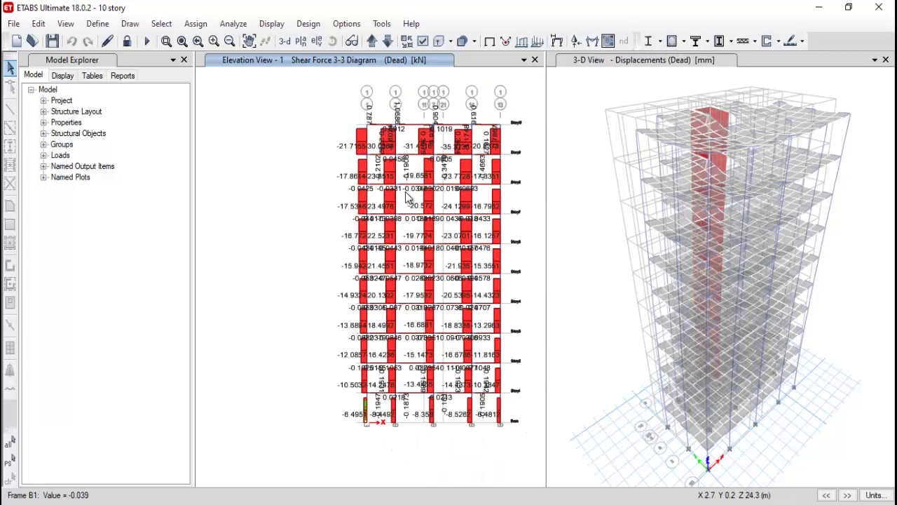
scroll(371, 179, up, 4)
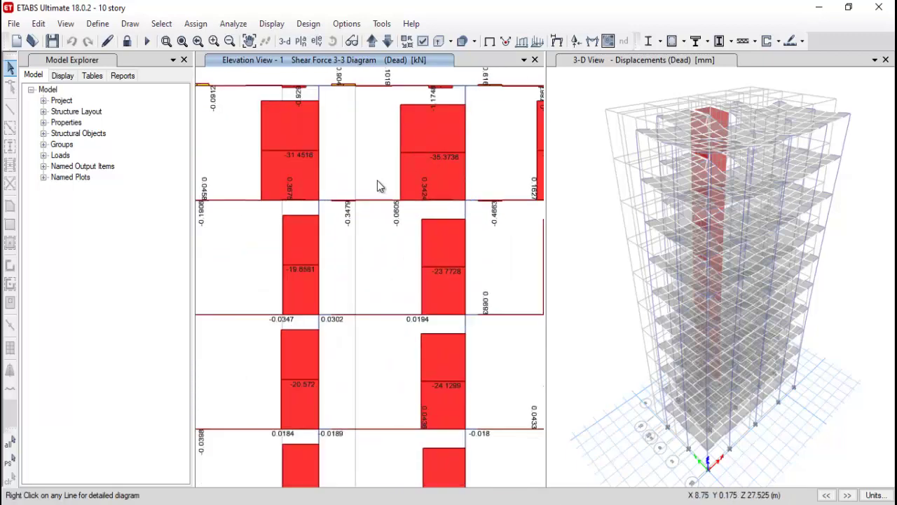
Step: Display the filled Shear 2-2 diagram of the frames for the Dead case, with values shown at controlling stations
scroll(377, 183, down, 2)
scroll(377, 182, down, 3)
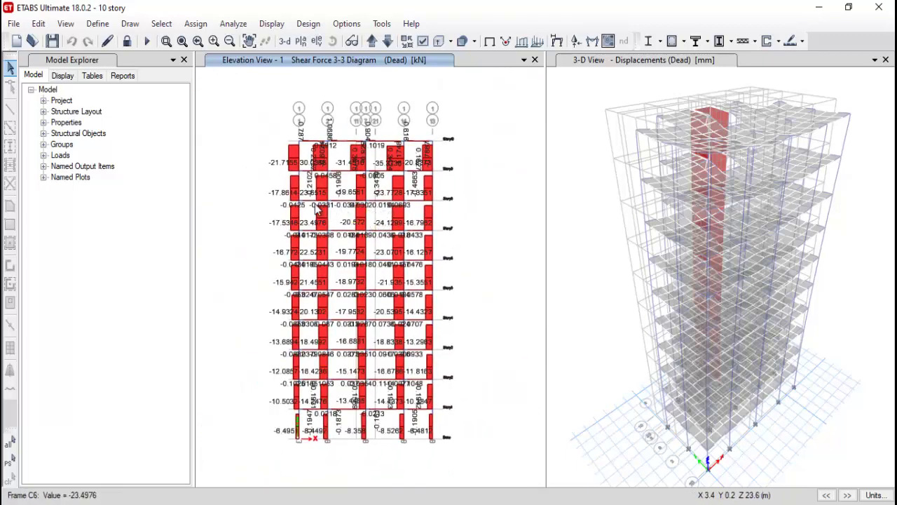
click(607, 41)
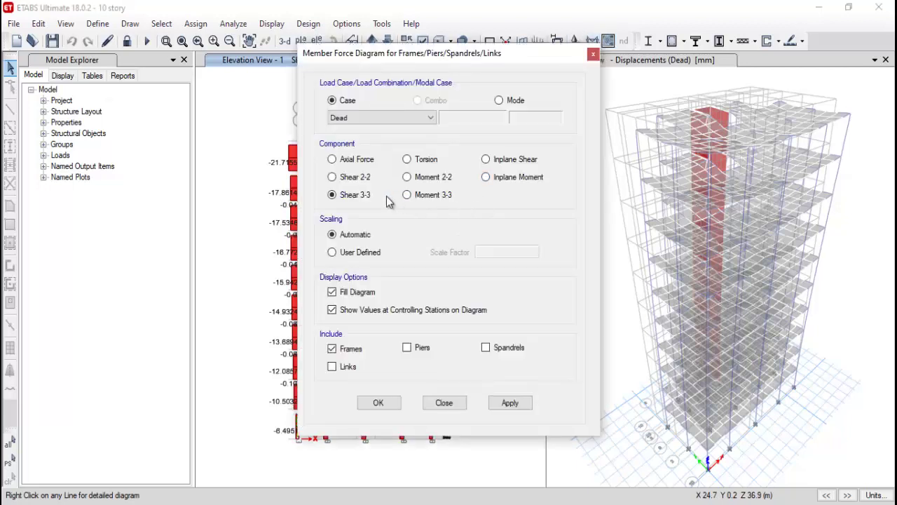
click(332, 177)
click(501, 405)
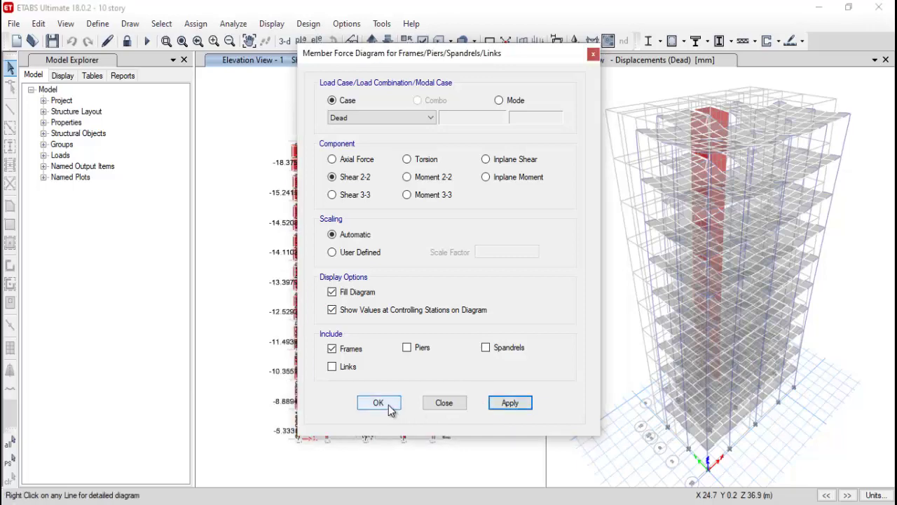
click(378, 404)
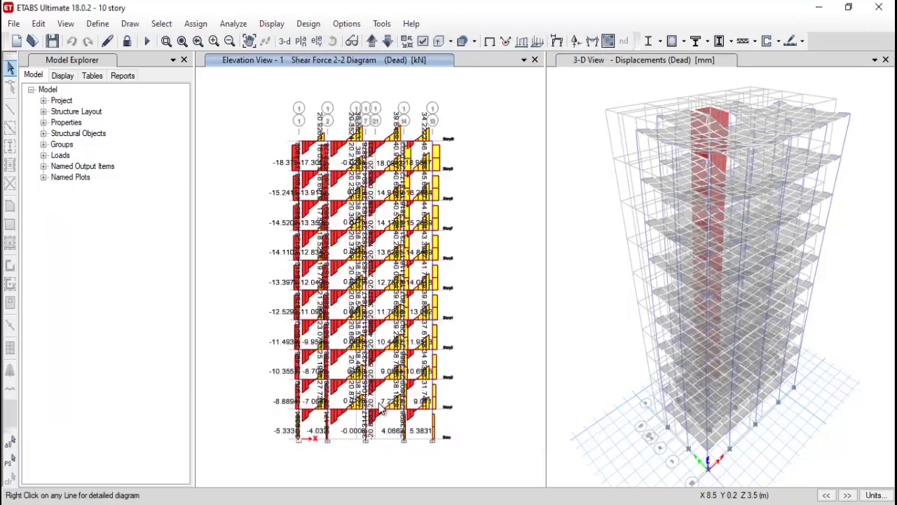
Step: Examine the Shear 2-2 diagrams of the beams and columns across the stories in the grid line 1 elevation
scroll(272, 334, up, 3)
middle_drag(272, 331, 311, 340)
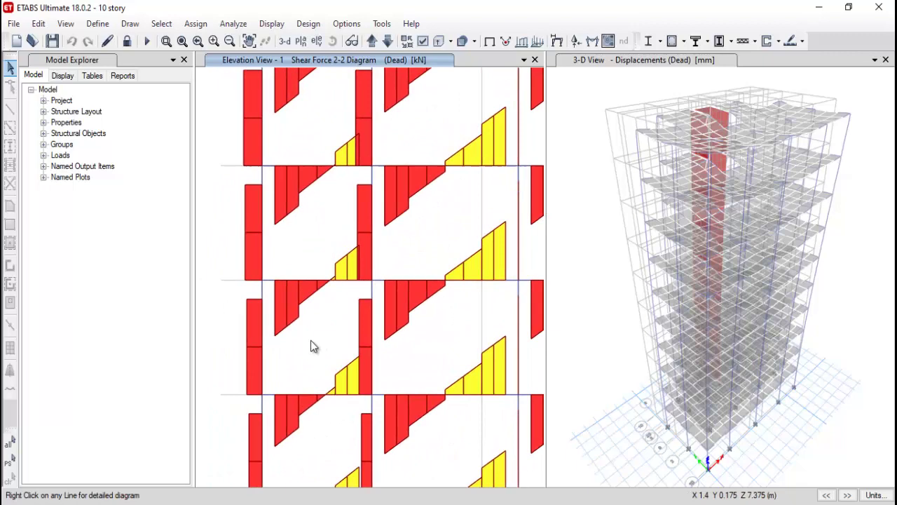
middle_drag(294, 240, 290, 305)
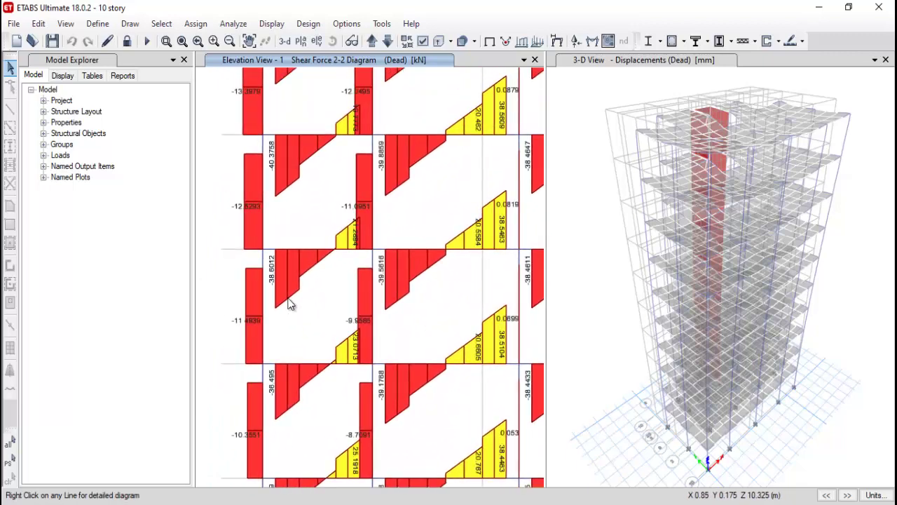
scroll(301, 360, down, 2)
scroll(344, 277, down, 4)
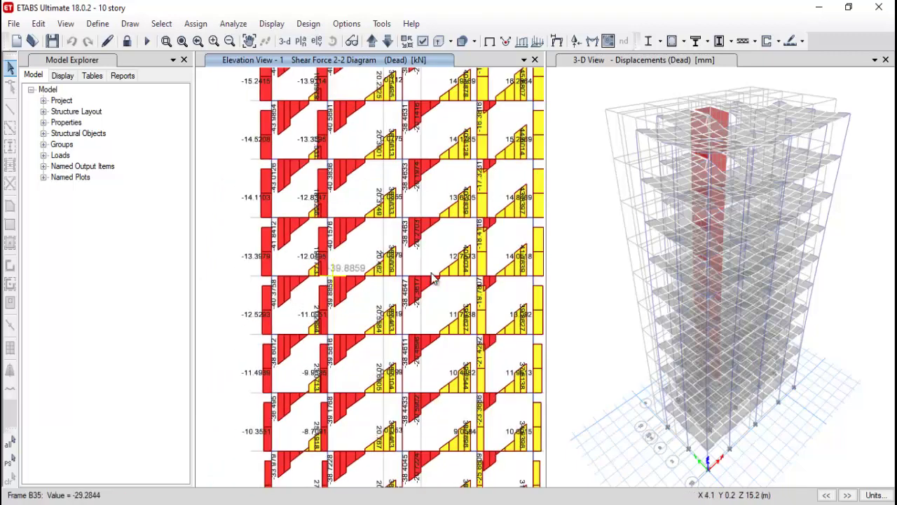
scroll(428, 280, up, 3)
middle_drag(414, 263, 440, 365)
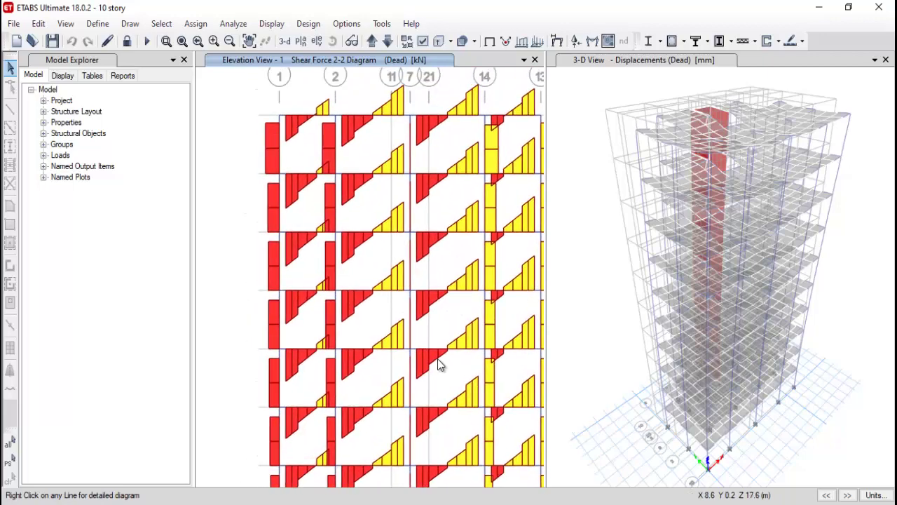
scroll(369, 274, down, 3)
scroll(371, 272, up, 3)
scroll(372, 272, down, 3)
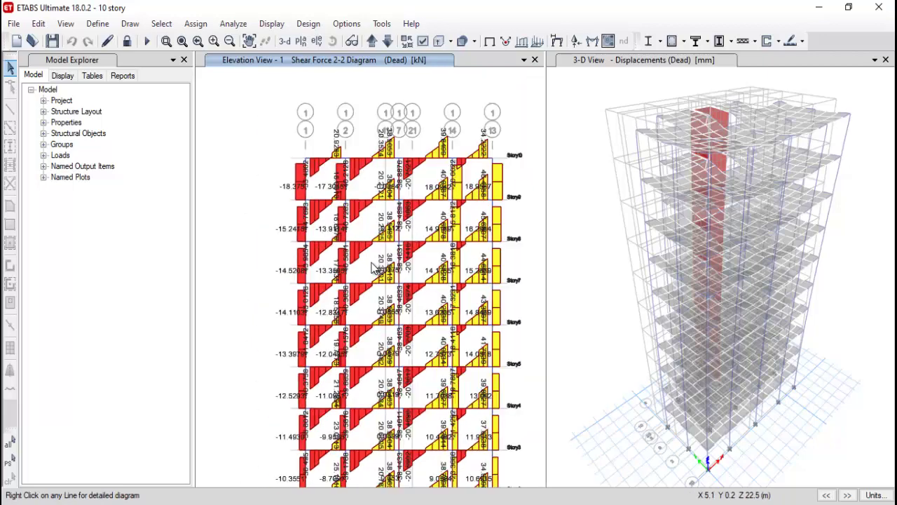
scroll(426, 259, up, 4)
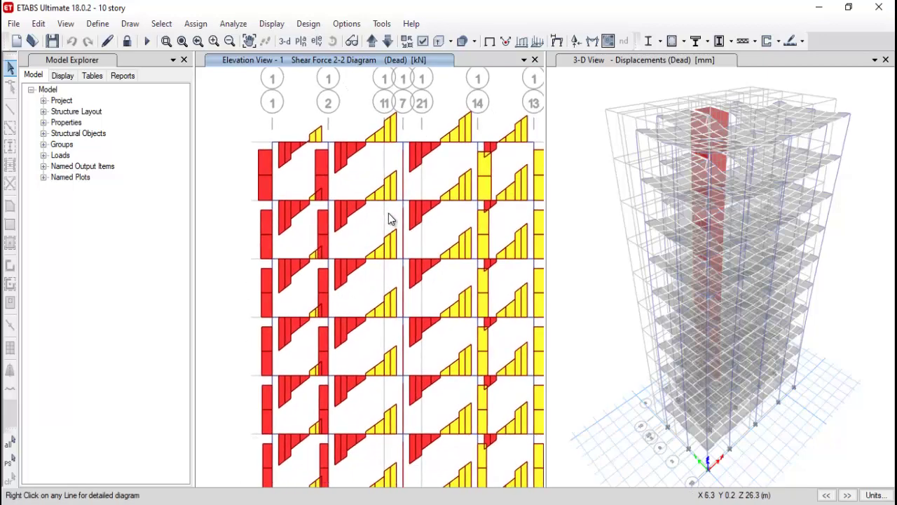
Step: Switch the elevation's member force diagram to Moment 3-3 for the Dead case
click(592, 40)
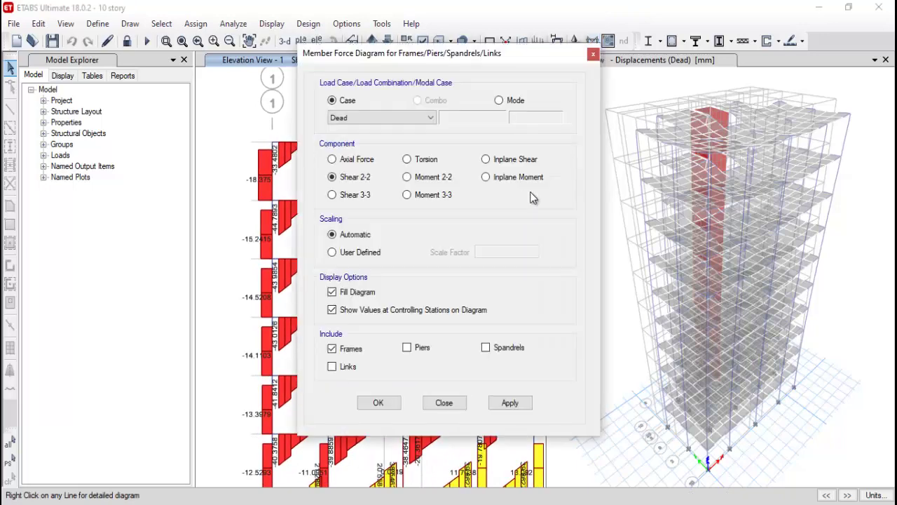
click(438, 196)
click(389, 407)
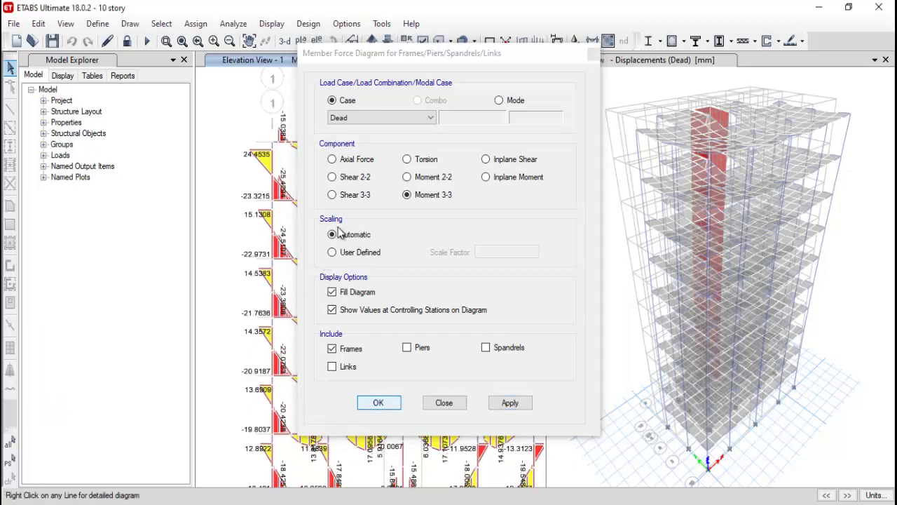
Step: Examine the Moment 3-3 diagrams of the beams and columns from the upper stories down to the base
scroll(320, 190, up, 5)
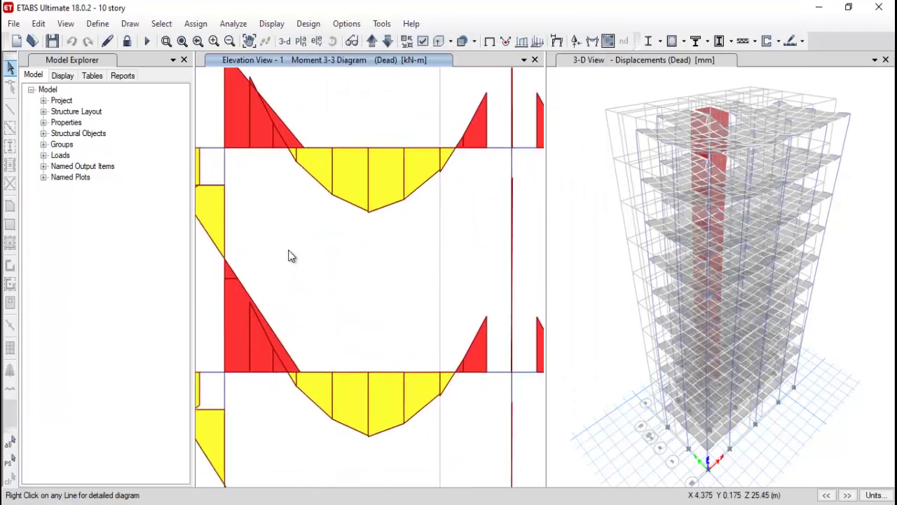
scroll(292, 256, down, 3)
scroll(344, 259, down, 2)
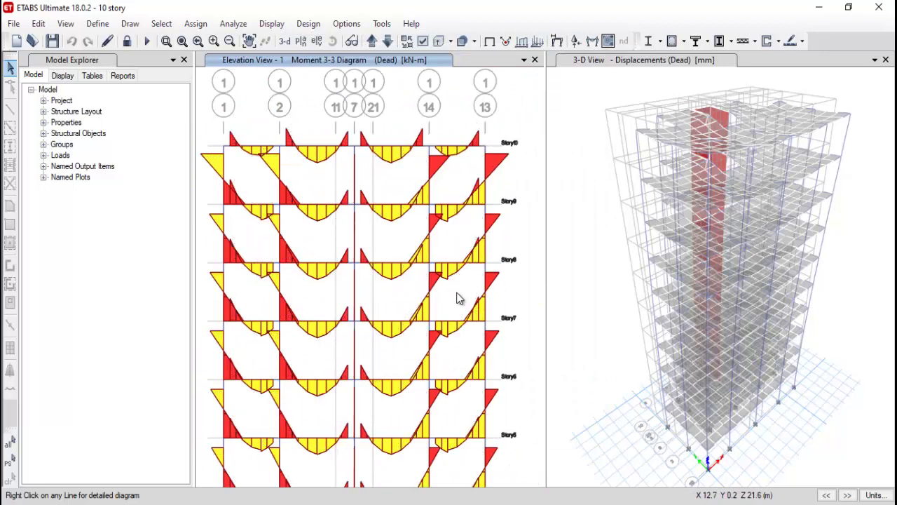
scroll(458, 298, up, 2)
scroll(351, 250, down, 3)
scroll(336, 382, up, 3)
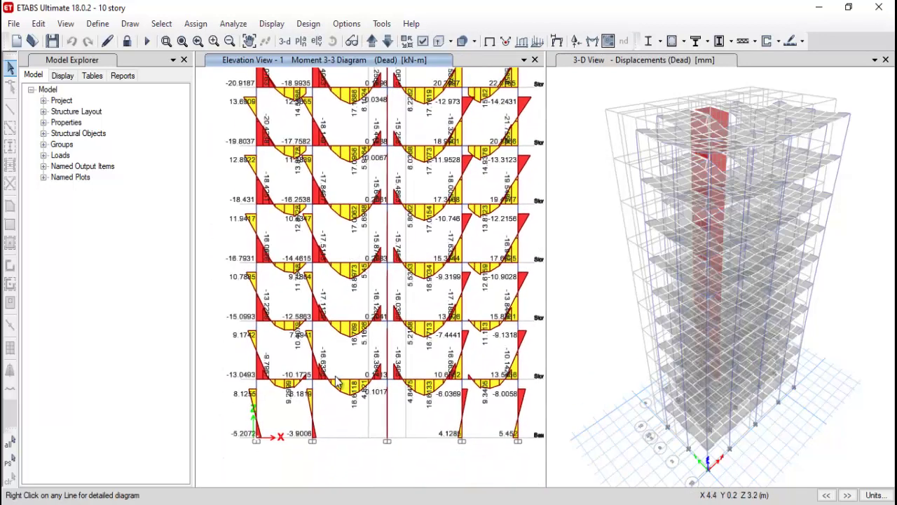
scroll(374, 371, up, 1)
scroll(386, 350, up, 1)
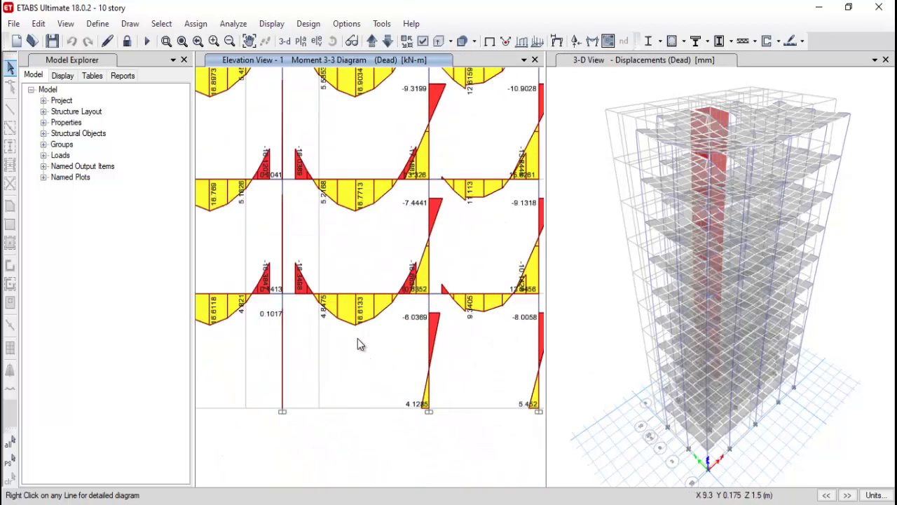
scroll(358, 323, up, 1)
scroll(362, 281, down, 3)
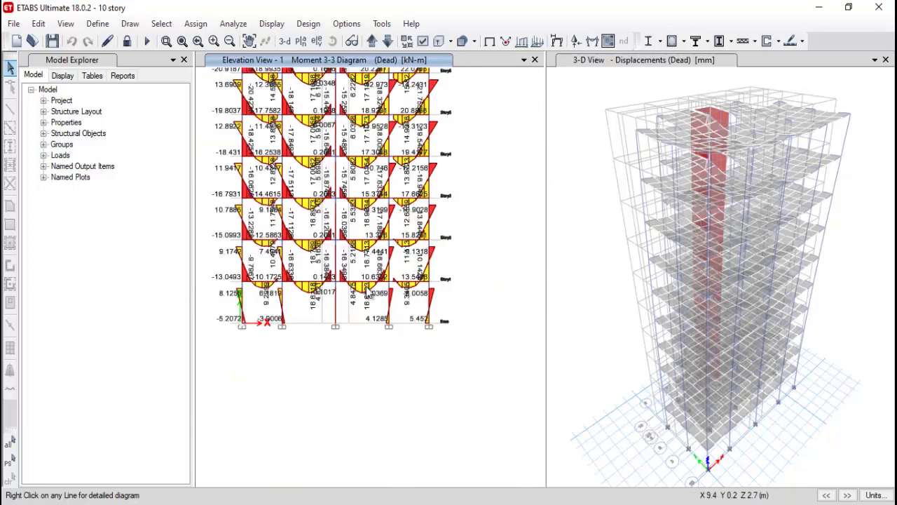
scroll(416, 393, down, 1)
scroll(396, 417, up, 3)
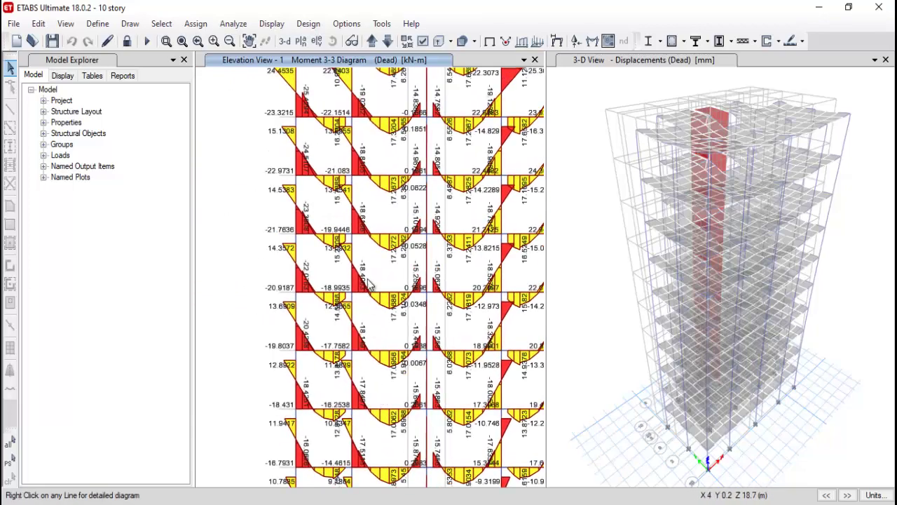
scroll(369, 284, down, 3)
scroll(333, 262, up, 1)
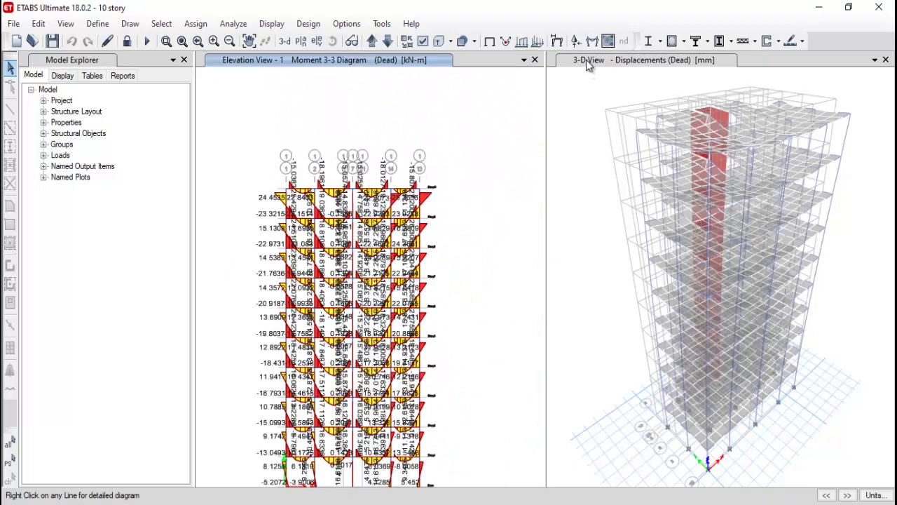
Step: Display the Moment 2-2 diagram of the frames for the Dead case and inspect the upper-story columns
click(593, 41)
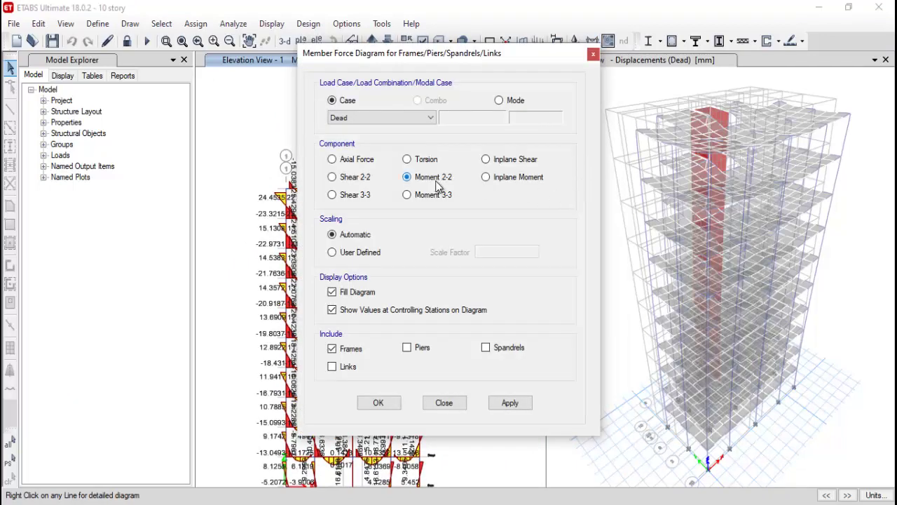
click(495, 406)
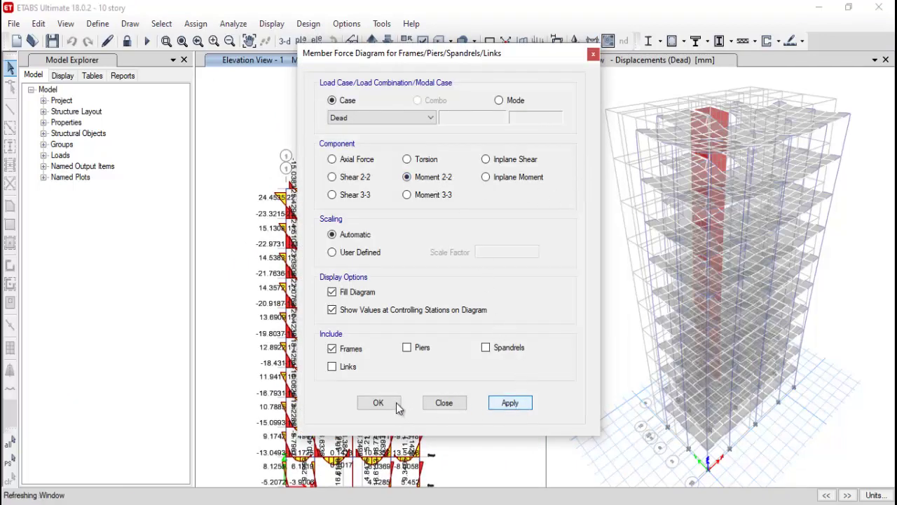
click(394, 405)
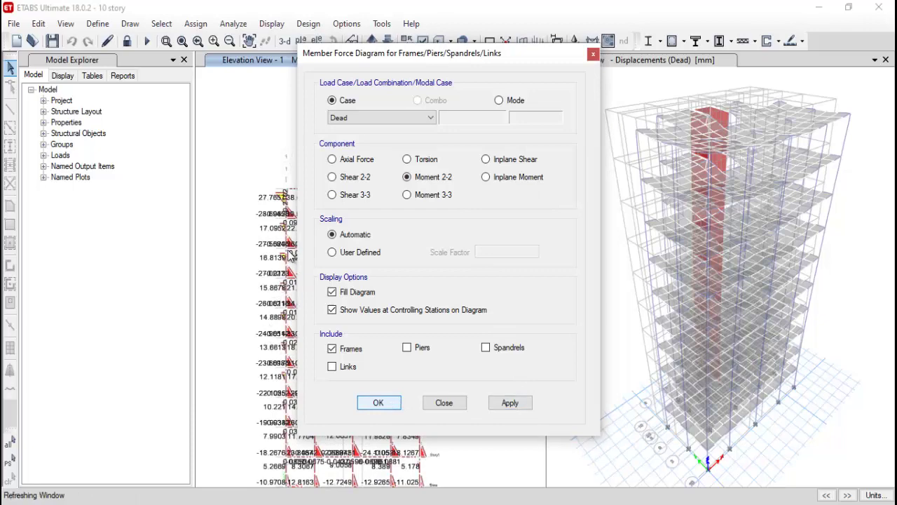
scroll(285, 210, up, 5)
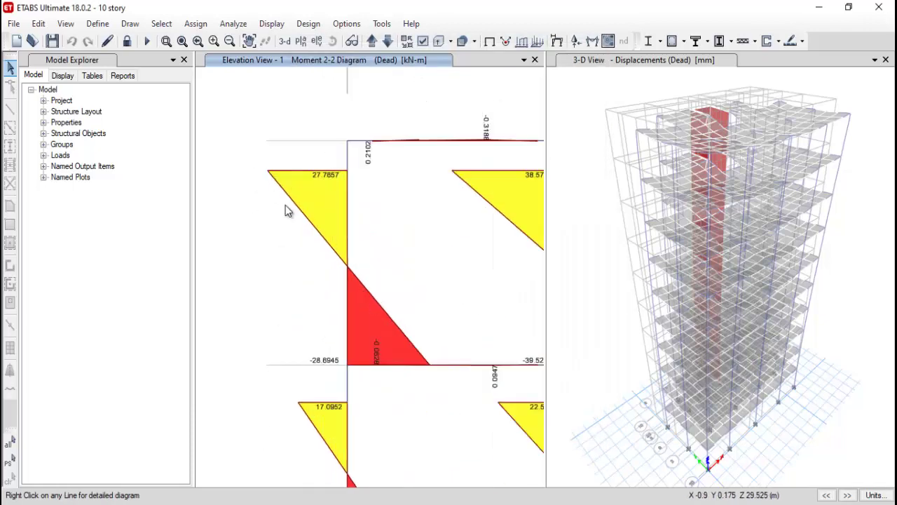
scroll(320, 240, down, 5)
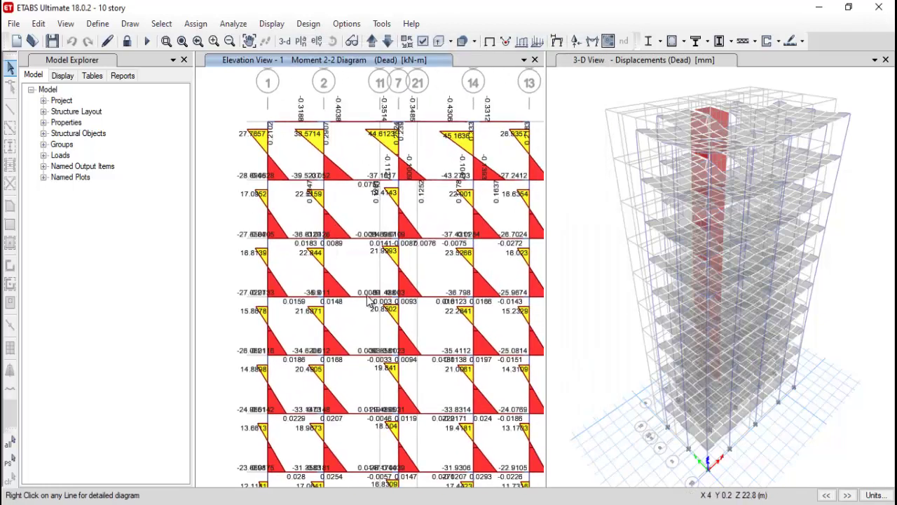
scroll(343, 203, down, 5)
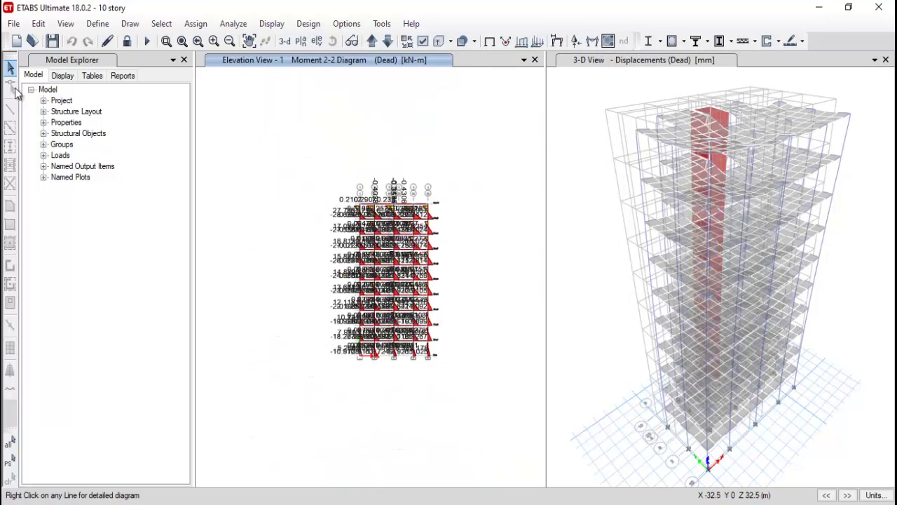
Step: Review the property data of the BEAM frame section and close it without changes
click(43, 122)
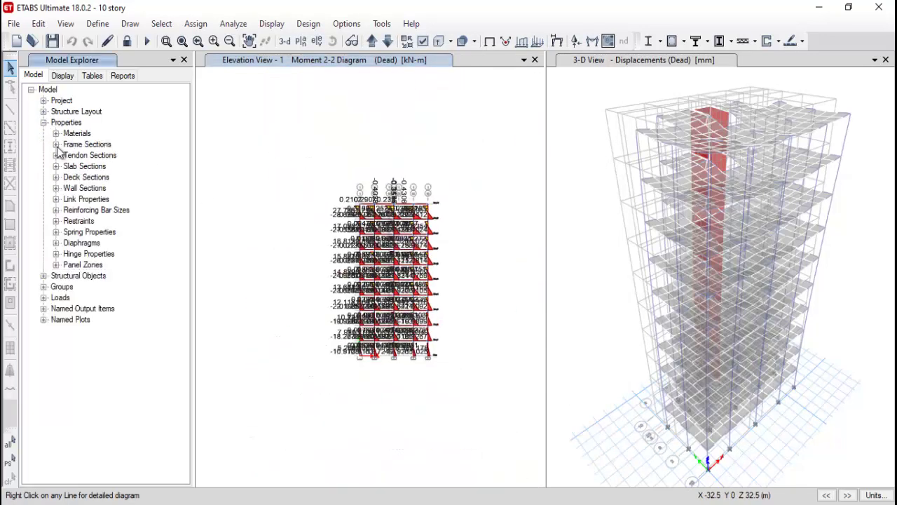
click(56, 145)
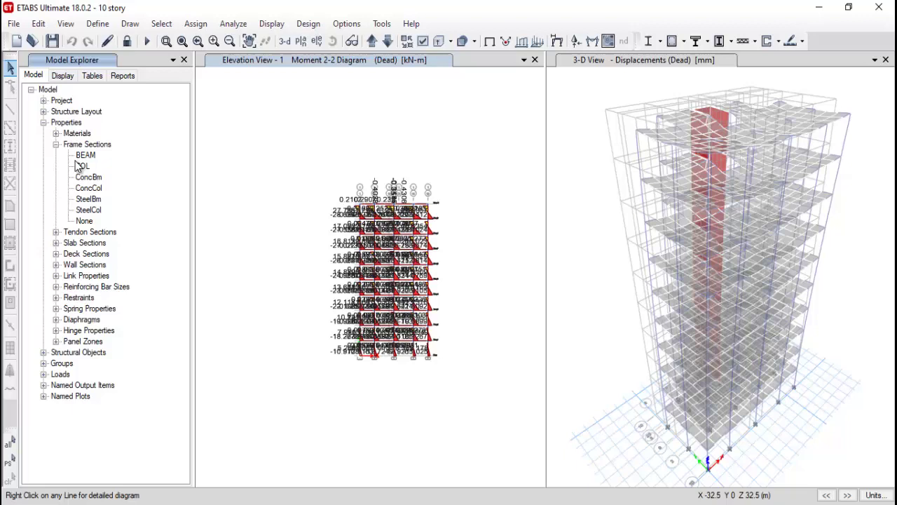
click(83, 155)
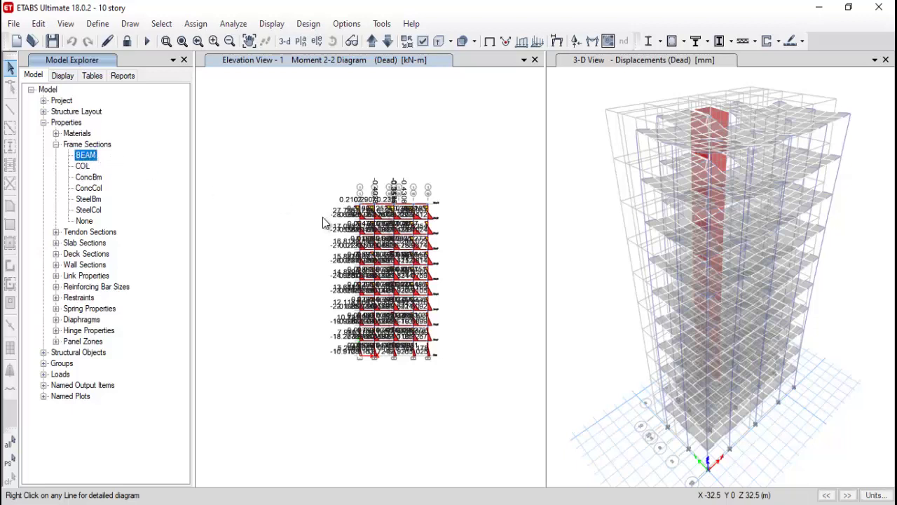
double_click(98, 157)
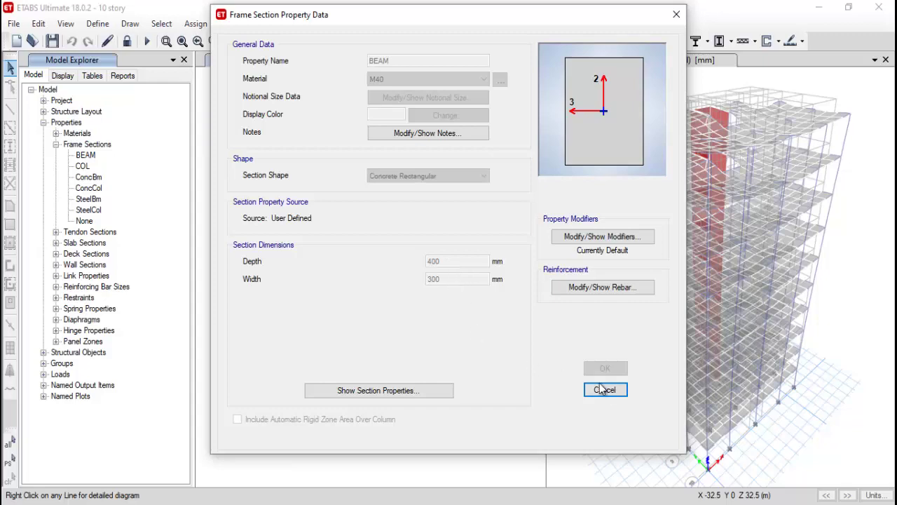
click(607, 392)
Step: Review the property data of the COL frame section and close it without changes
click(88, 168)
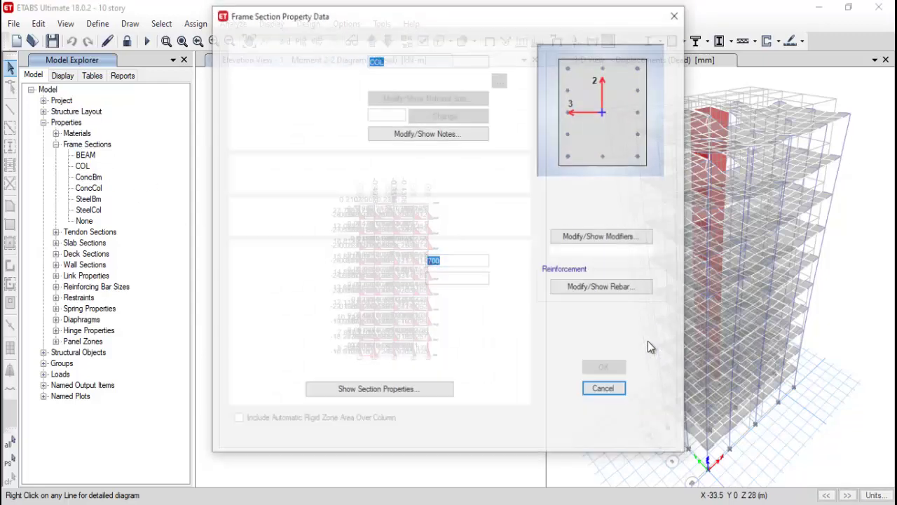
key(Return)
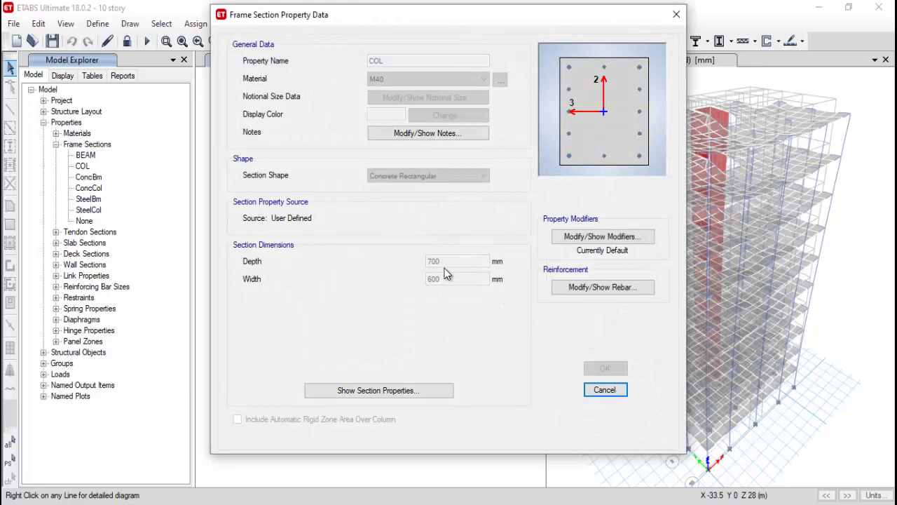
click(605, 390)
Step: Inspect the Moment 2-2 diagram in the elevation and review the BEAM frame section's property data without changing it
scroll(418, 241, up, 5)
scroll(418, 240, down, 8)
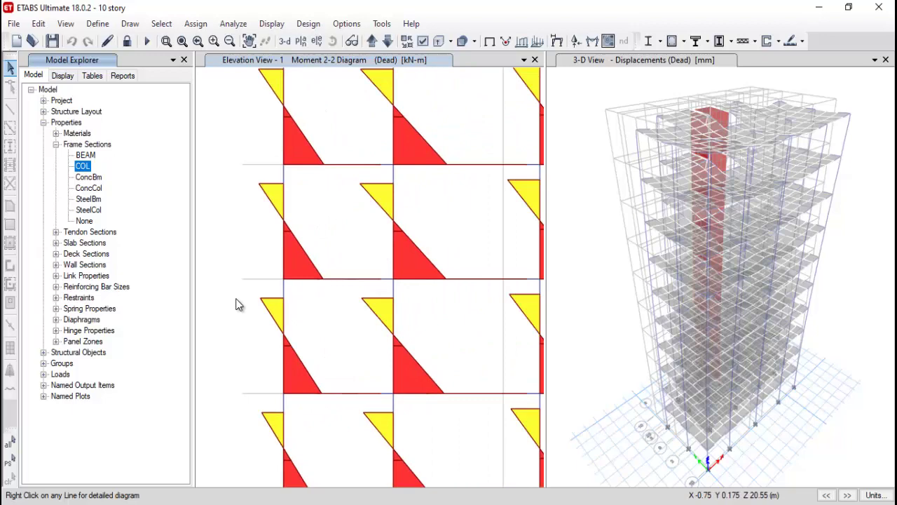
scroll(356, 251, up, 4)
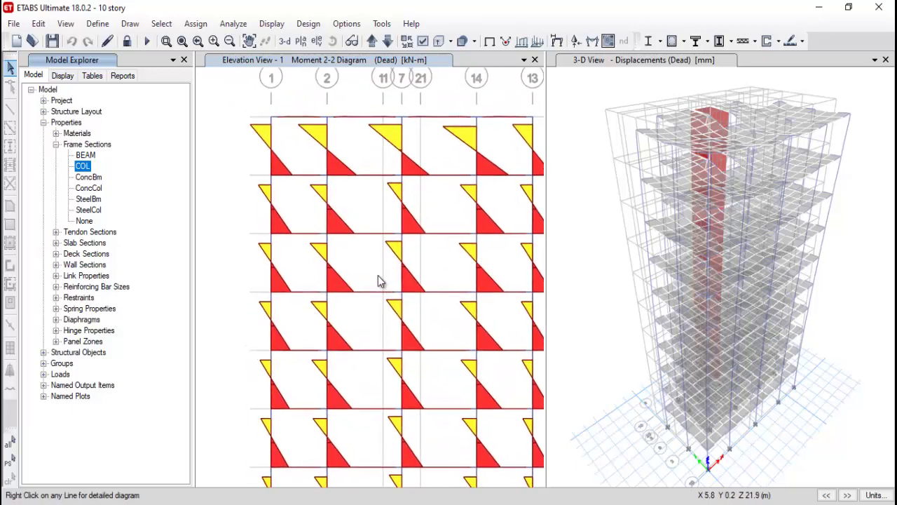
scroll(309, 219, down, 2)
scroll(309, 218, down, 2)
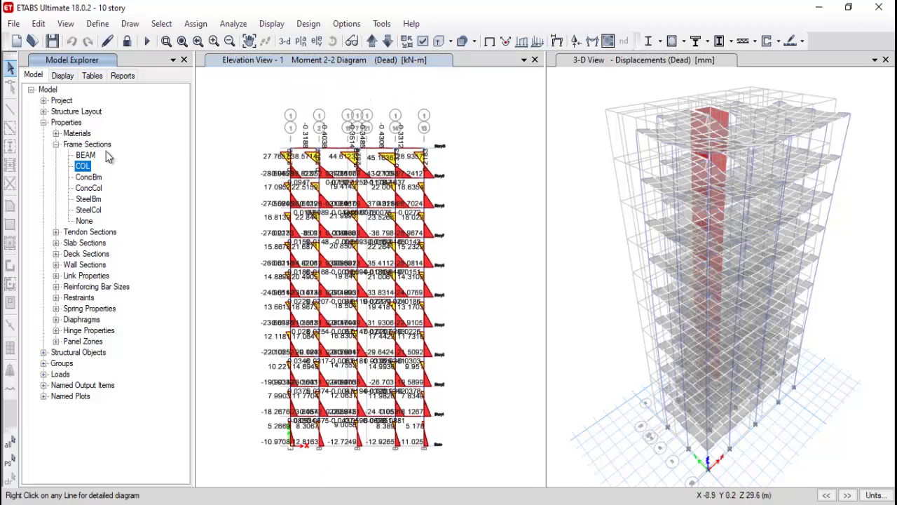
click(84, 154)
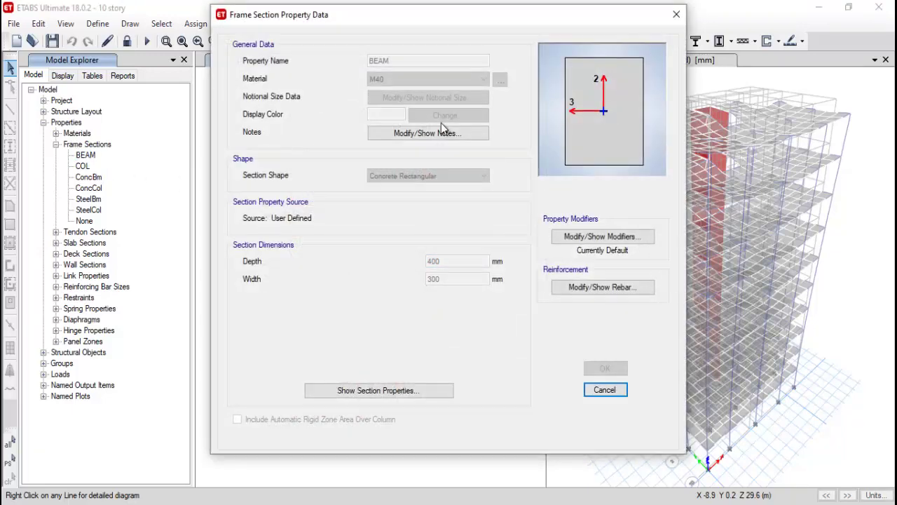
click(676, 15)
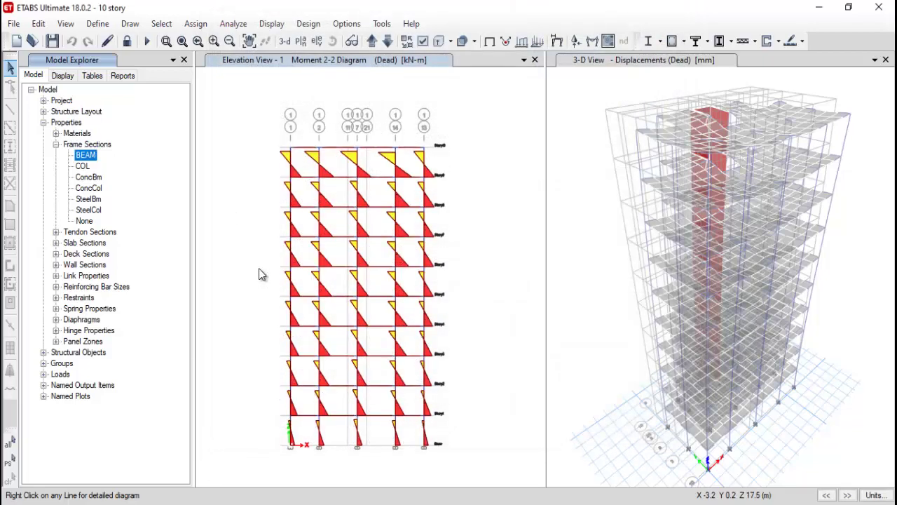
Step: Review the active degrees of freedom and the analysis model settings for nonlinear hinges, closing both without changes
click(234, 24)
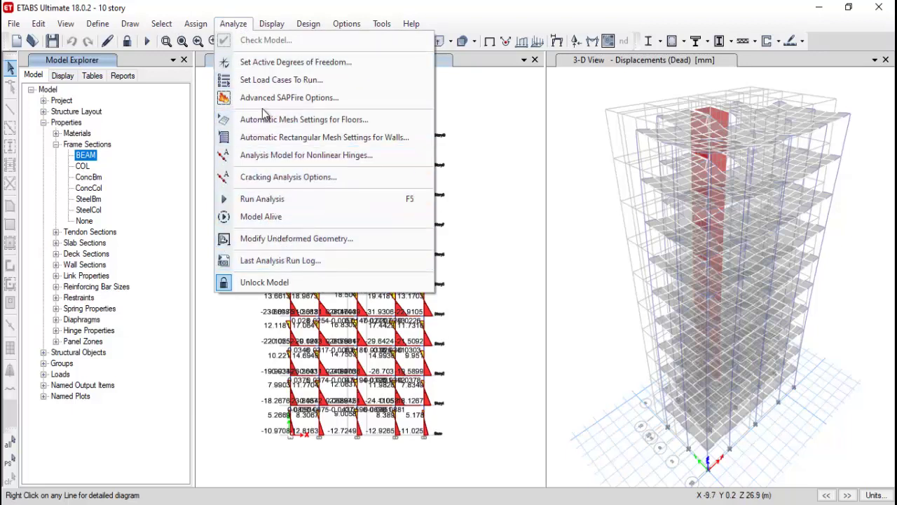
click(270, 62)
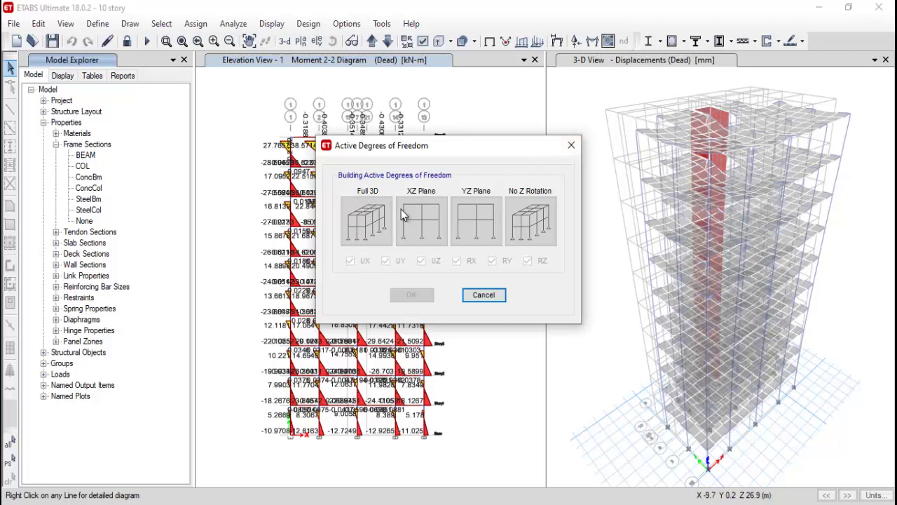
click(571, 146)
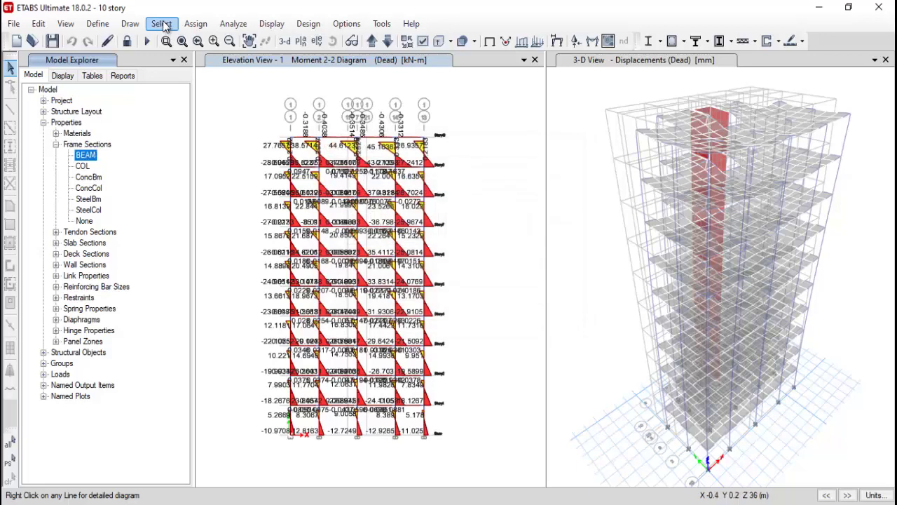
click(234, 23)
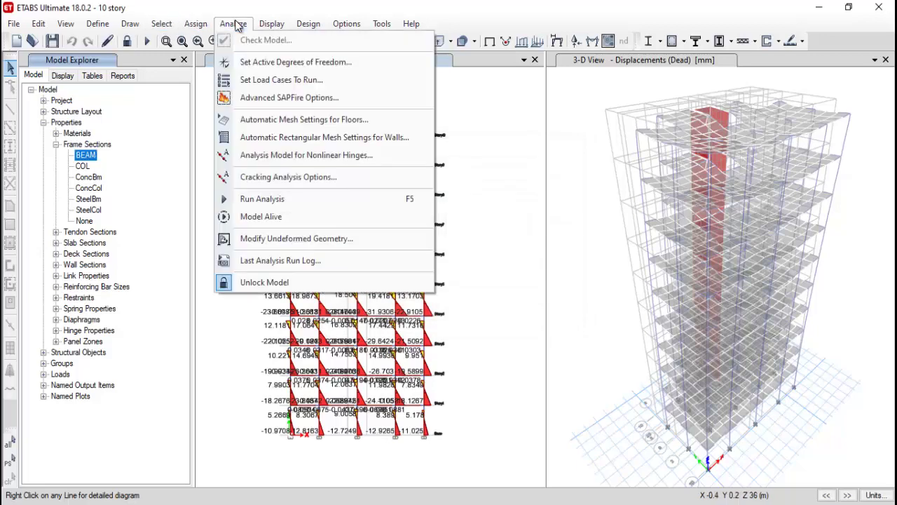
click(267, 158)
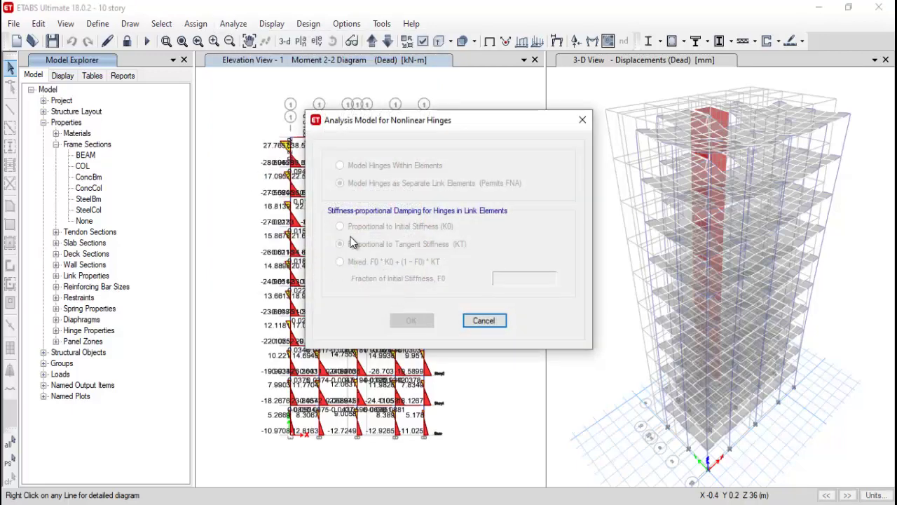
click(477, 323)
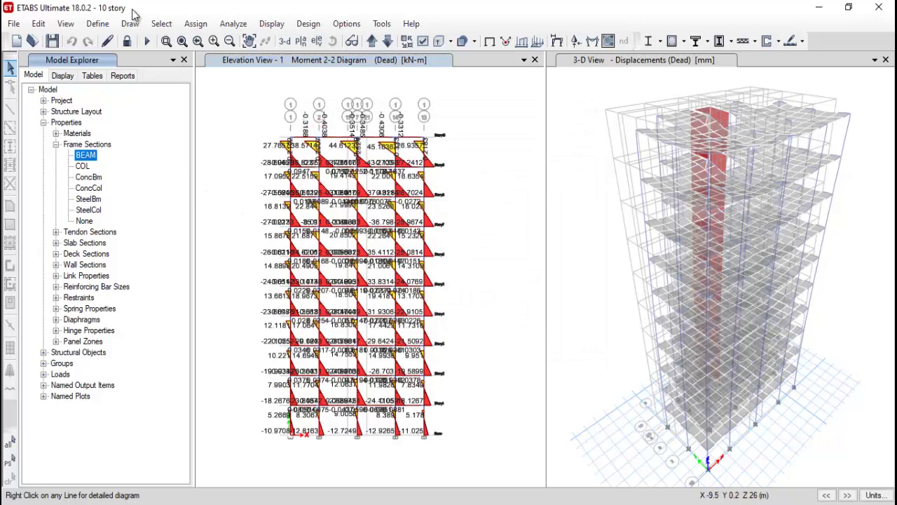
Step: Review the automatic rectangular mesh settings for walls without changing them, and inspect the upper-story Moment 2-2 diagrams
click(233, 23)
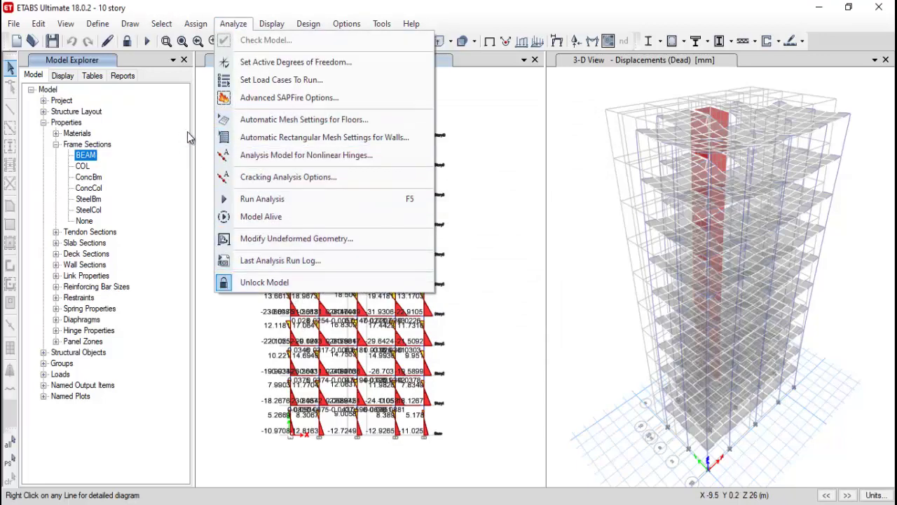
click(219, 139)
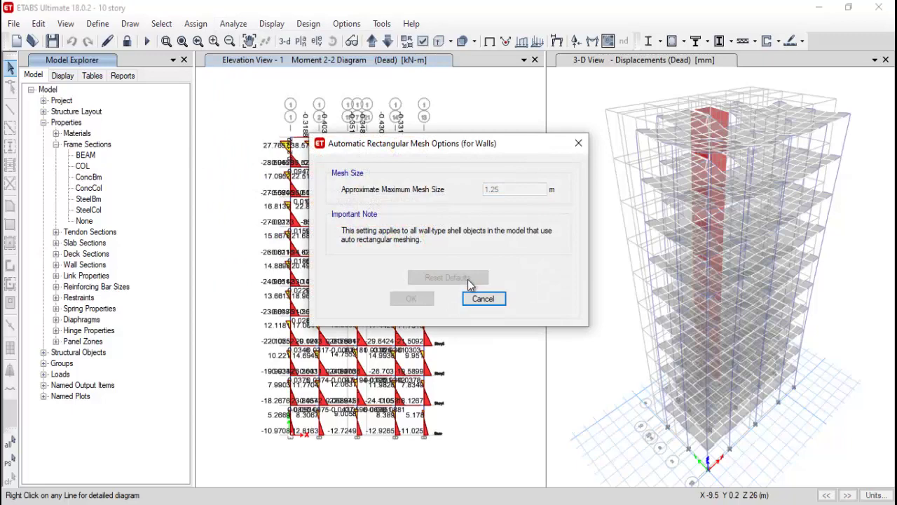
click(578, 143)
scroll(343, 195, up, 3)
scroll(343, 194, down, 5)
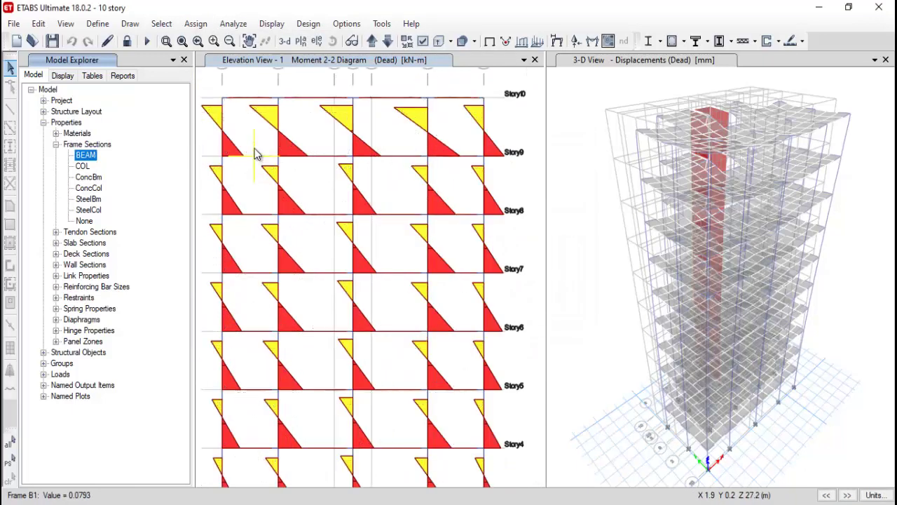
scroll(260, 150, down, 4)
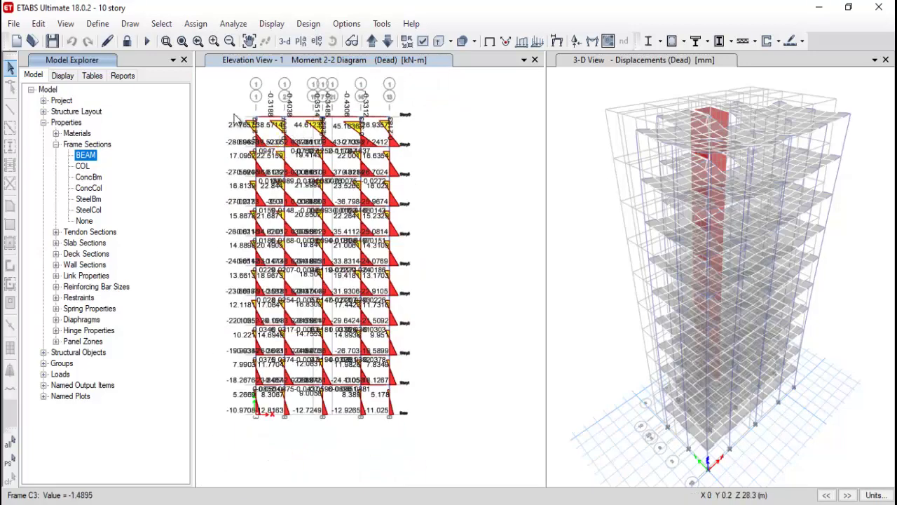
Step: Unlock the analyzed model and accept discarding the analysis results
click(195, 24)
click(233, 24)
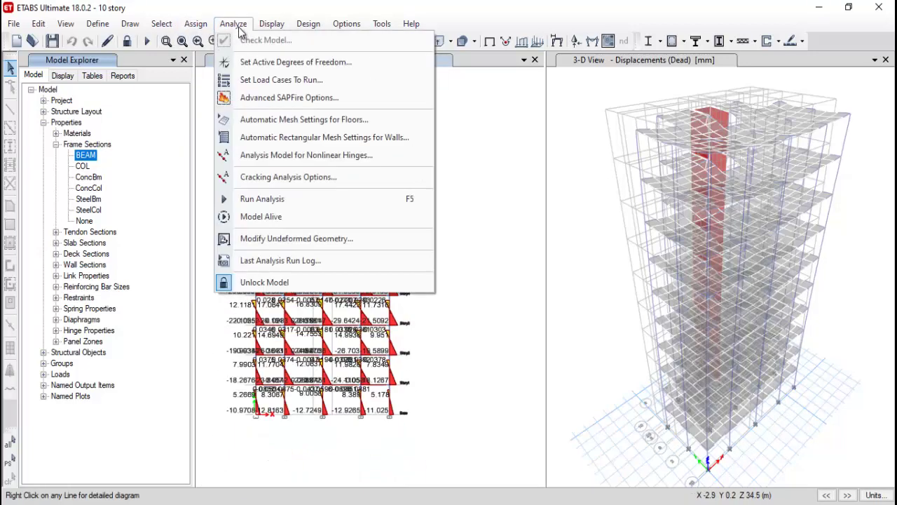
click(244, 447)
scroll(242, 442, up, 2)
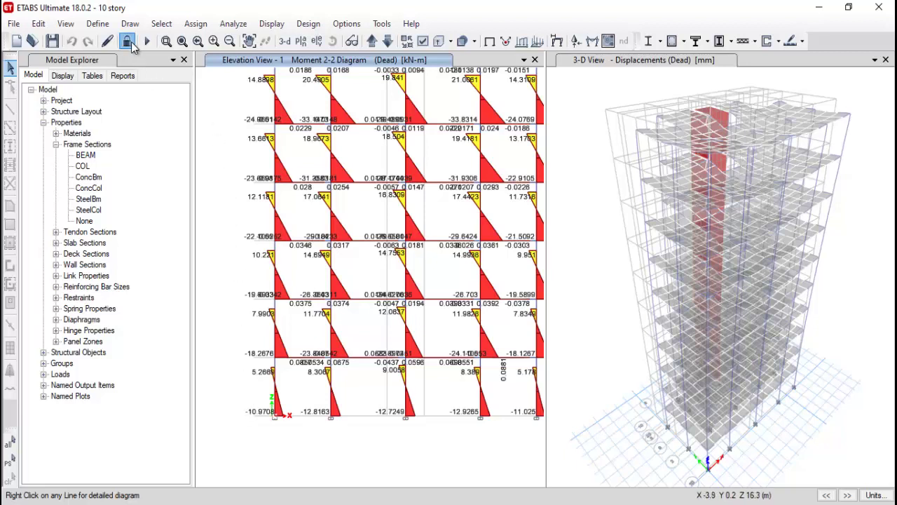
click(127, 41)
click(466, 311)
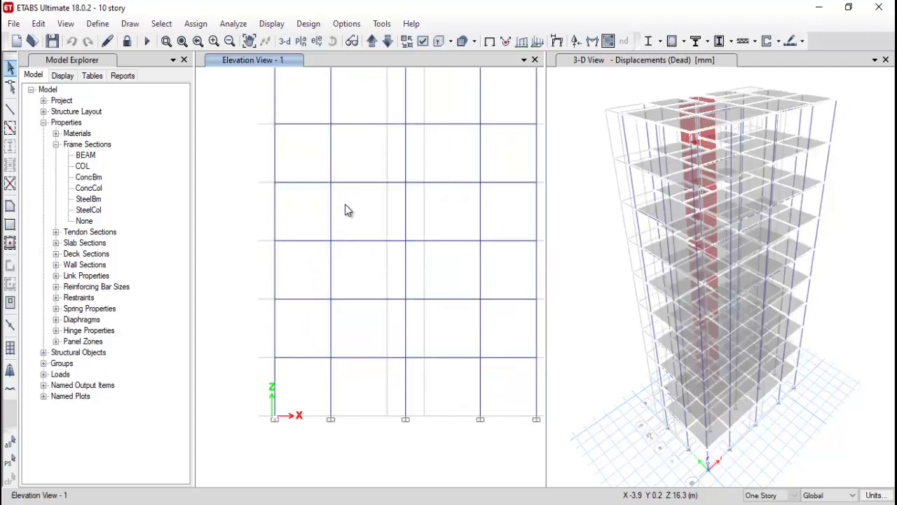
Step: Run the model check with all joint, frame, shell and other checks plus the trim or extend frames fix enabled
click(195, 23)
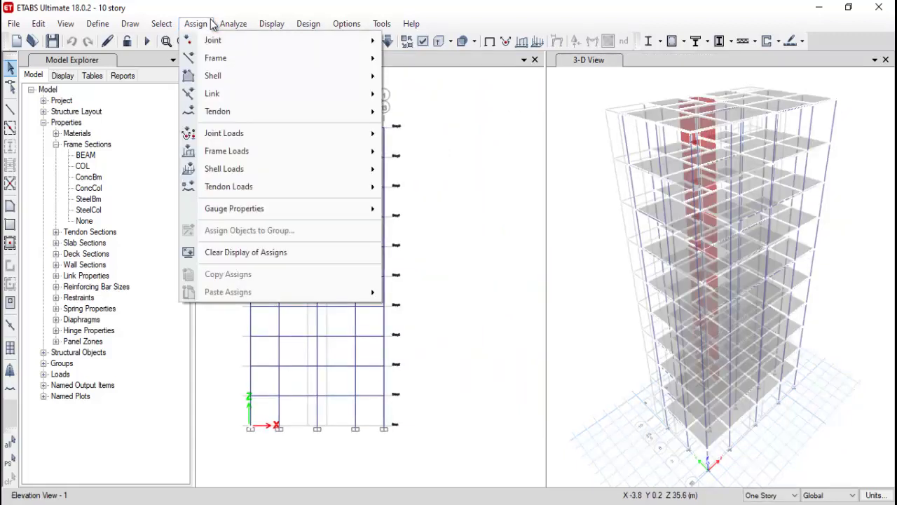
mouse_move(236, 24)
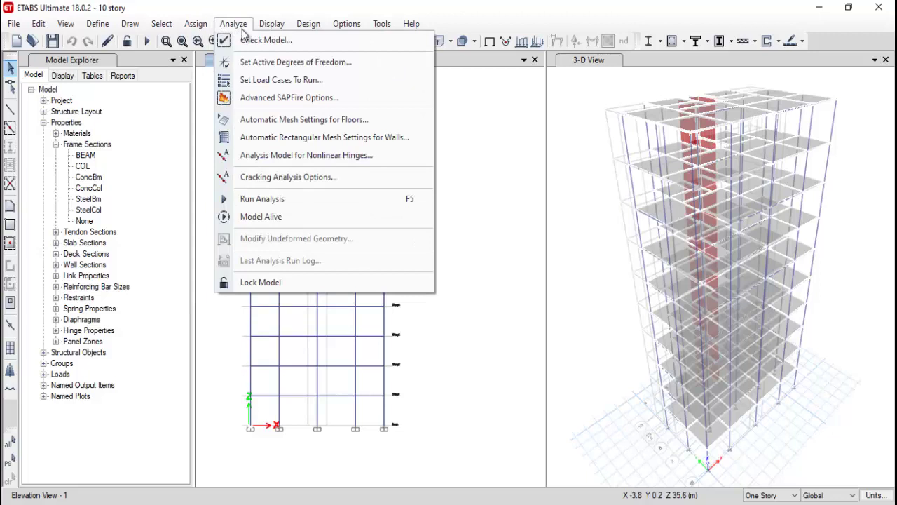
click(258, 43)
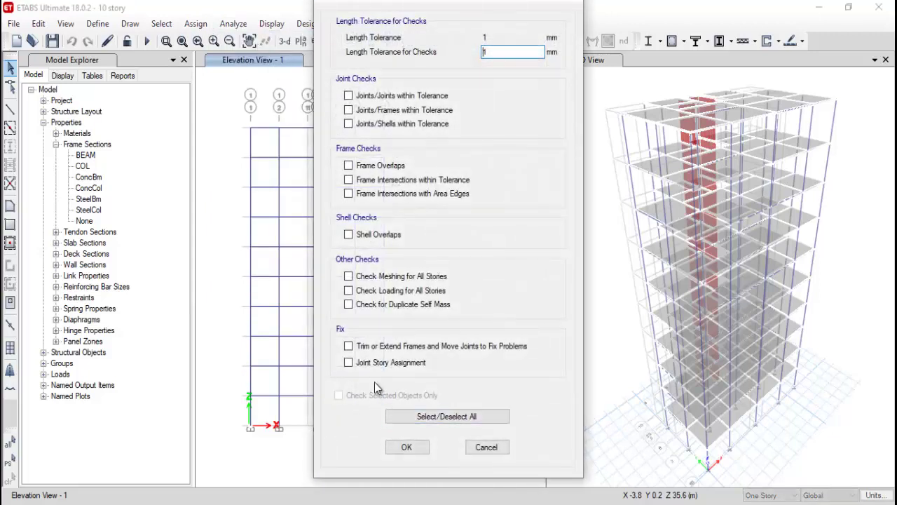
click(421, 417)
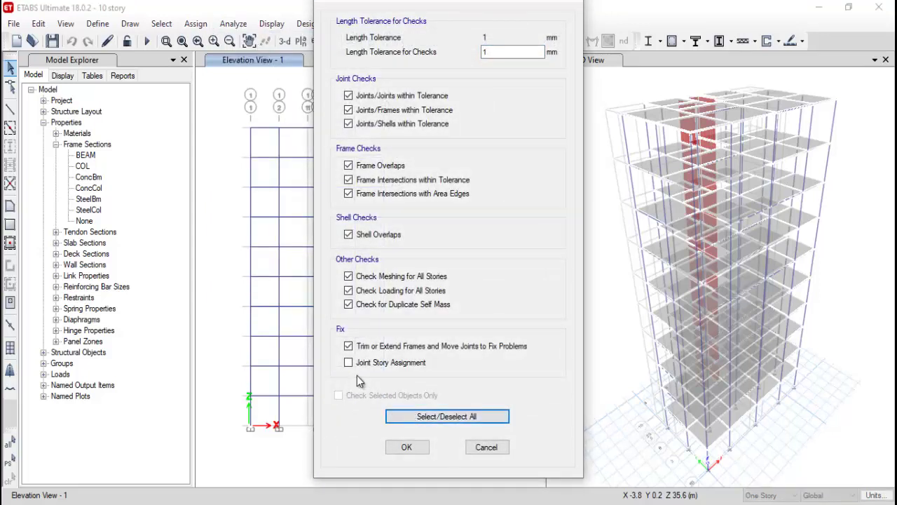
click(421, 447)
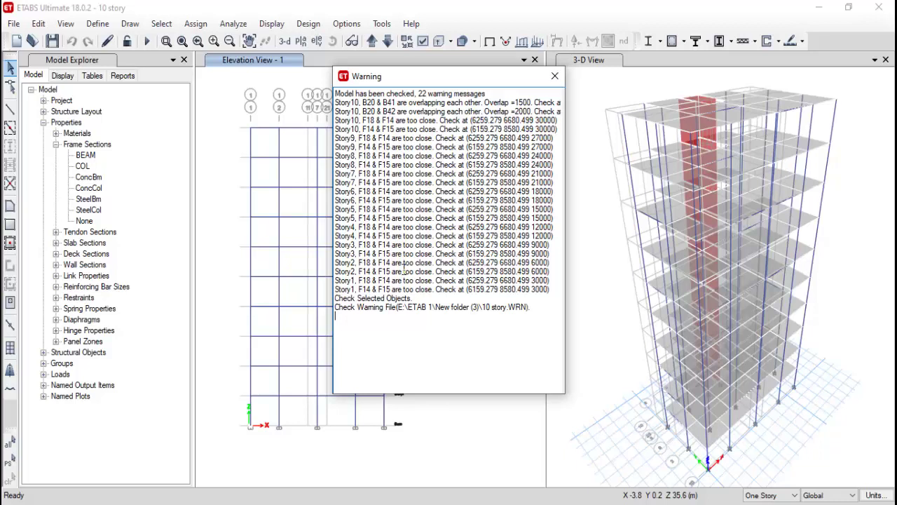
Step: Examine the model check warnings about closely spaced floor objects on each story and overlapping beams on Story10
drag(349, 147, 424, 303)
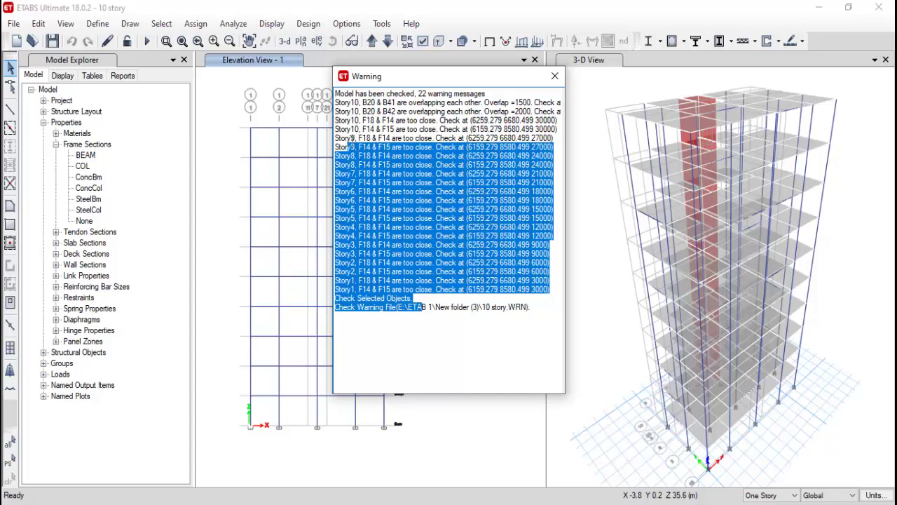
drag(356, 139, 425, 298)
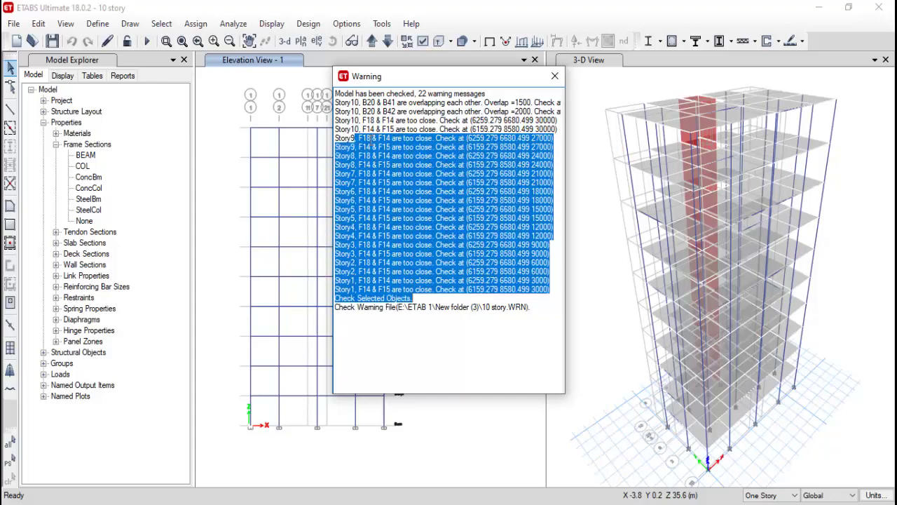
click(370, 137)
drag(358, 138, 433, 162)
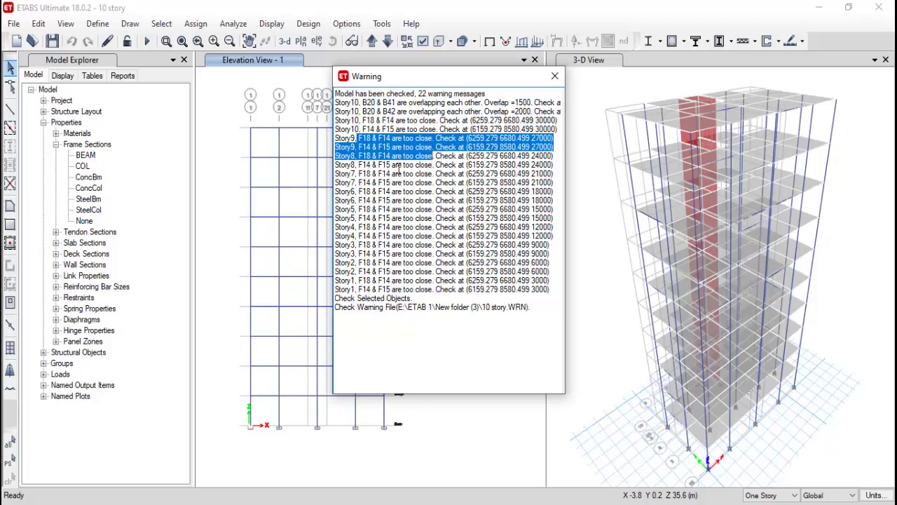
drag(360, 102, 506, 106)
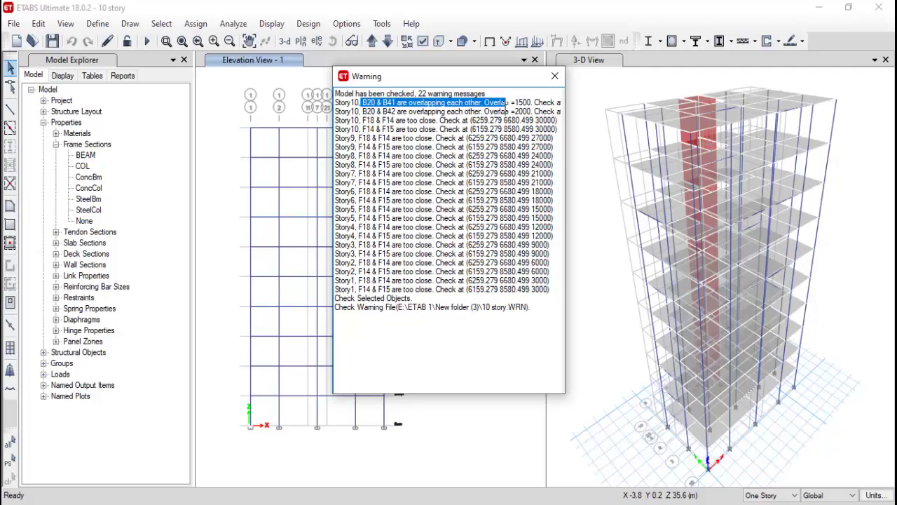